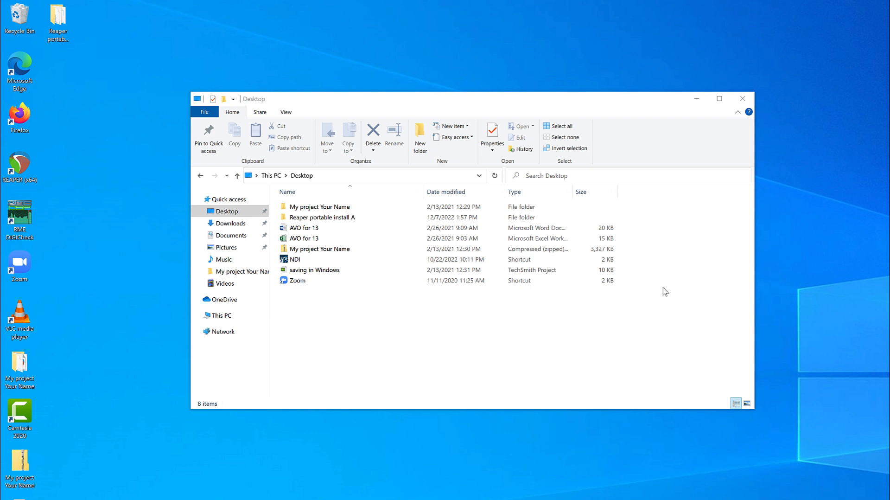
Create a new folder on the Desktop named "Reaper portable instal B".
left_click(618, 102)
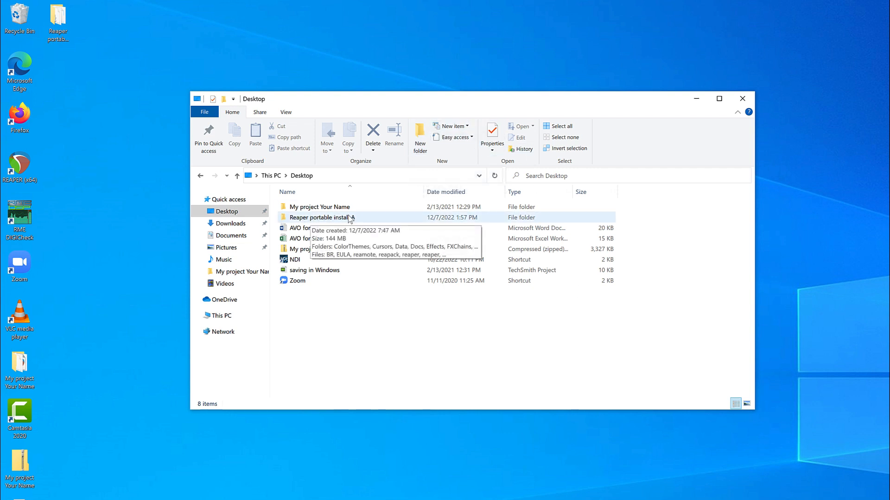
left_click(420, 137)
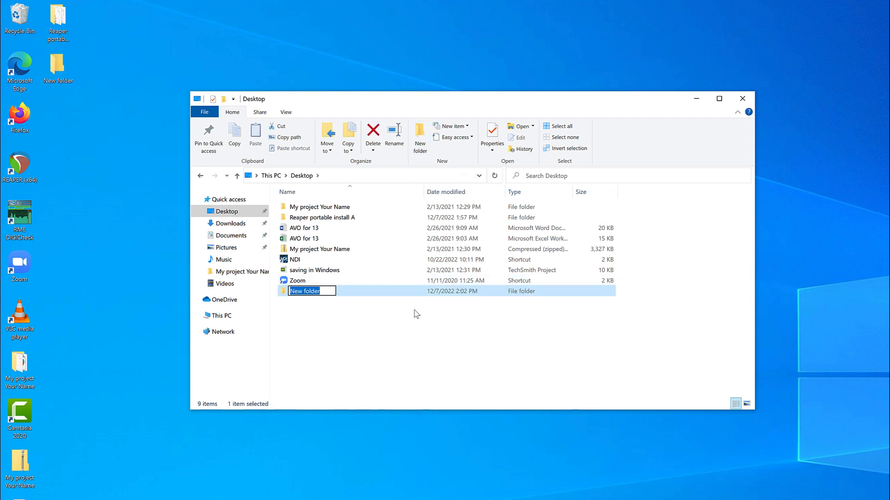
type("Reape")
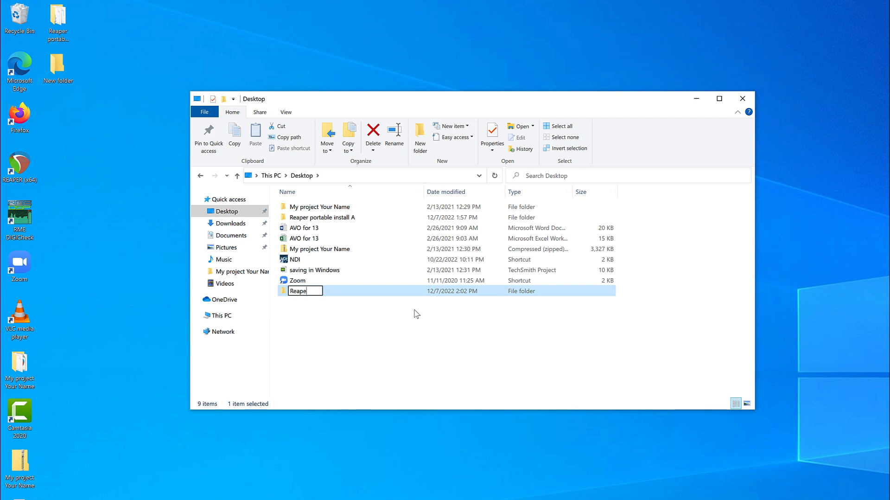
type("r portable instal")
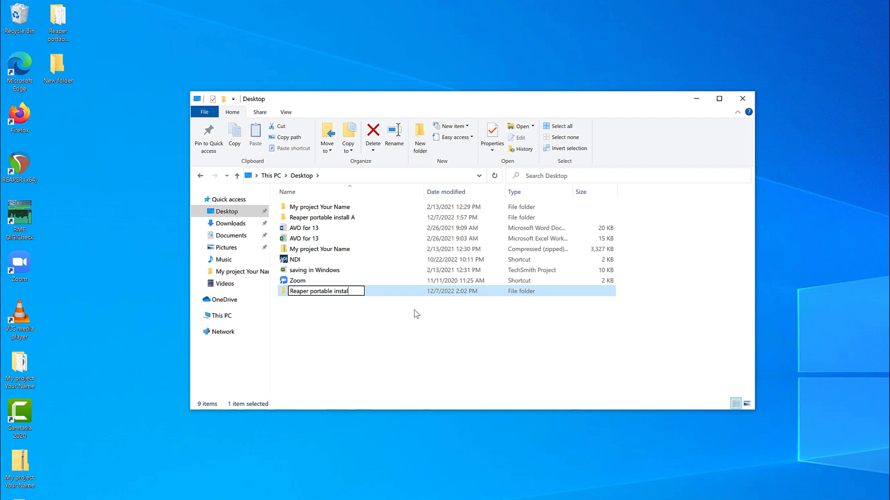
type(" B")
key("Return")
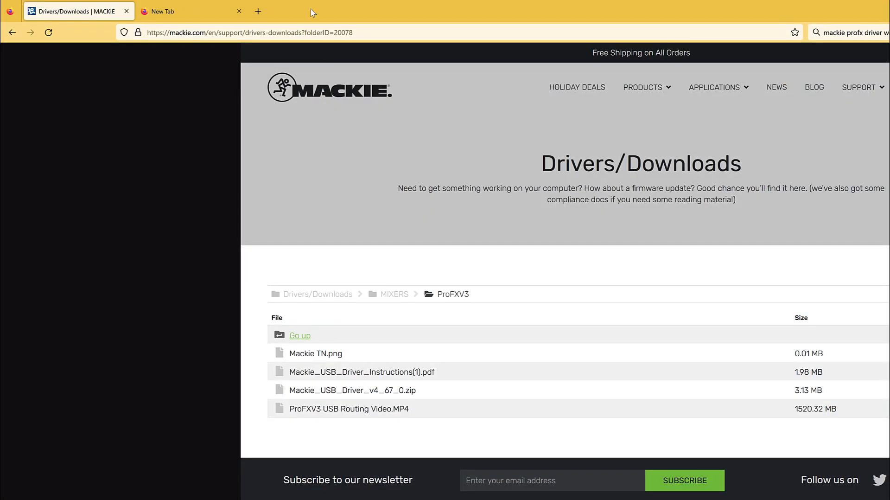
Switch to Firefox, go to reaper.fm and download the Windows 64-bit version of REAPER 6.71.
left_click(435, 31)
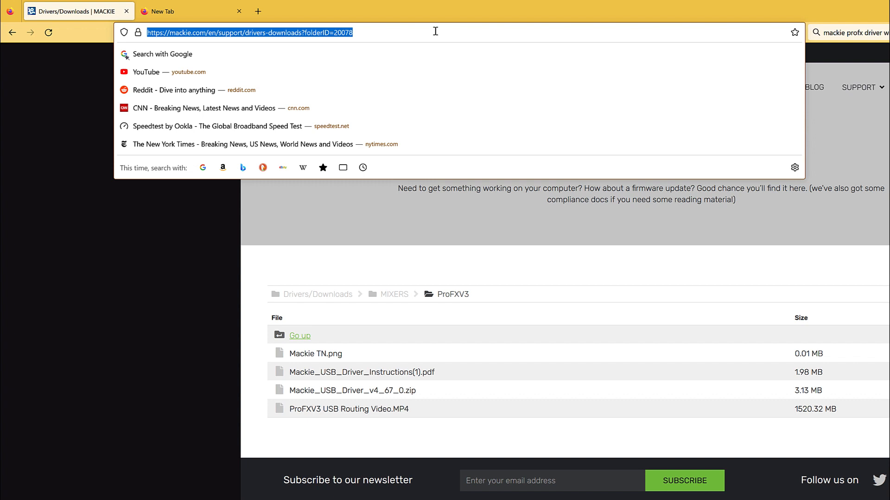
type("reaper")
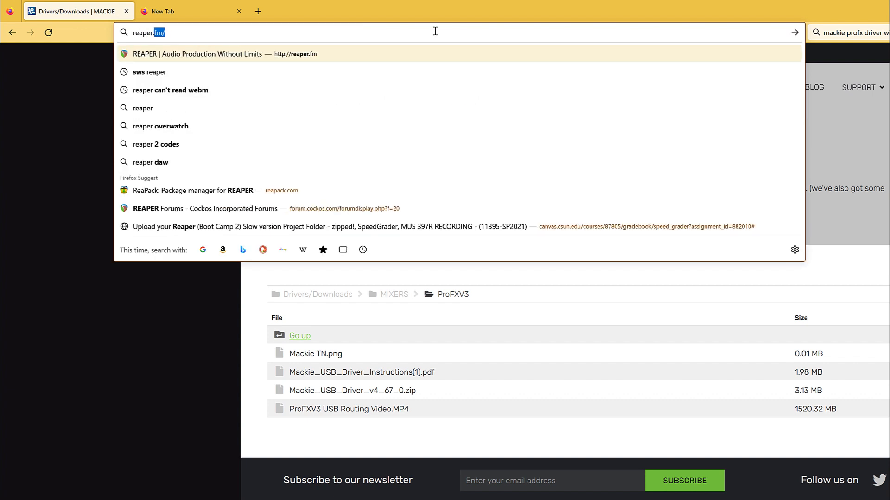
type(".")
key("Return")
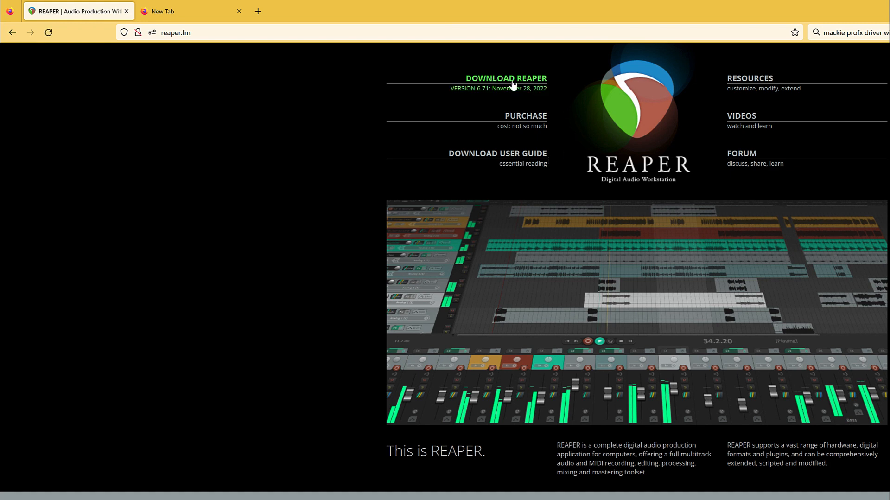
left_click(491, 84)
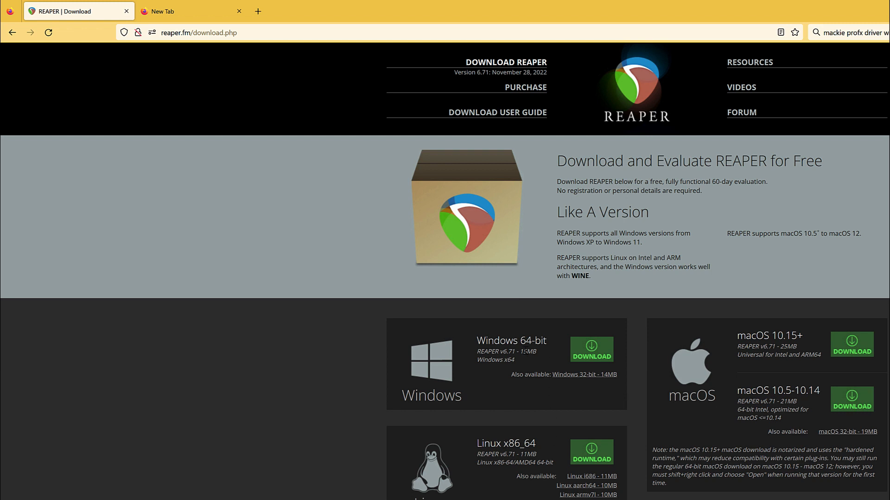
left_click(594, 353)
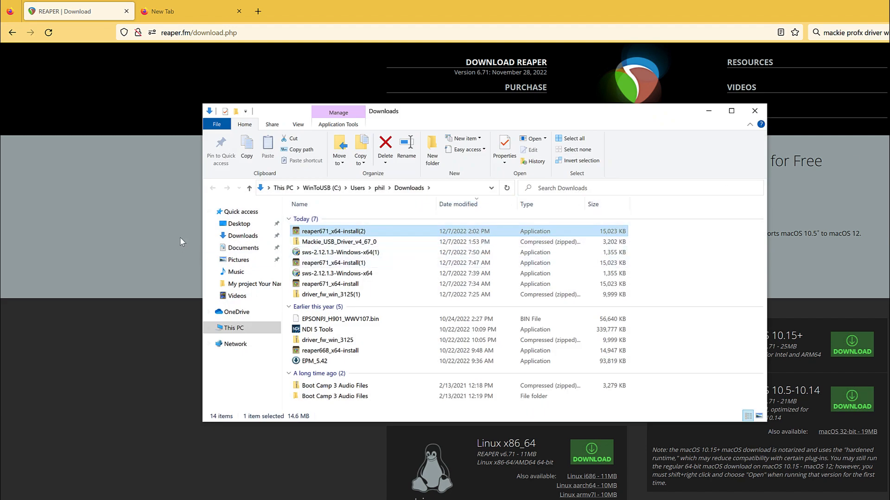
Run the downloaded reaper671_x64-install(2) installer, accept the license agreement and enable the portable install option.
double_click(312, 231)
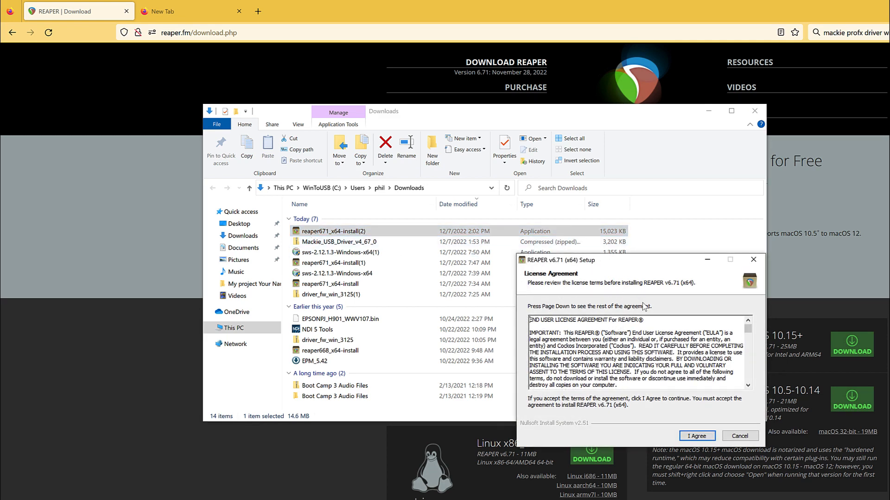
left_click(697, 436)
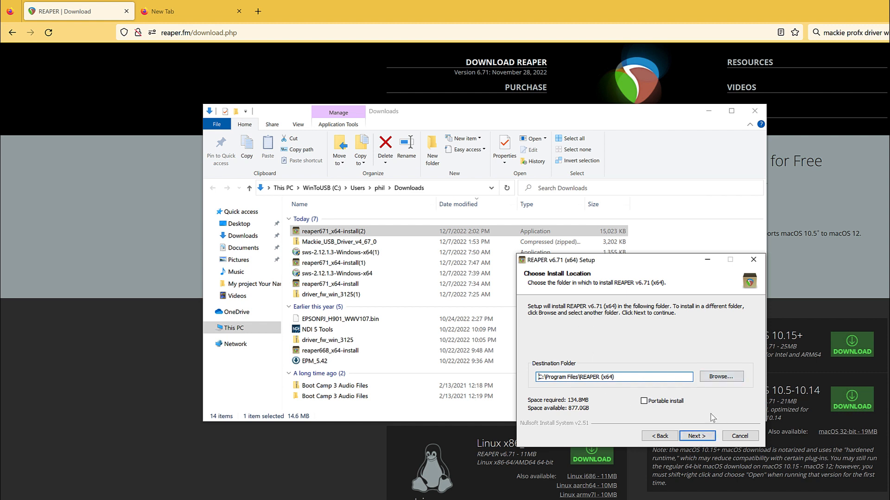
left_click(644, 401)
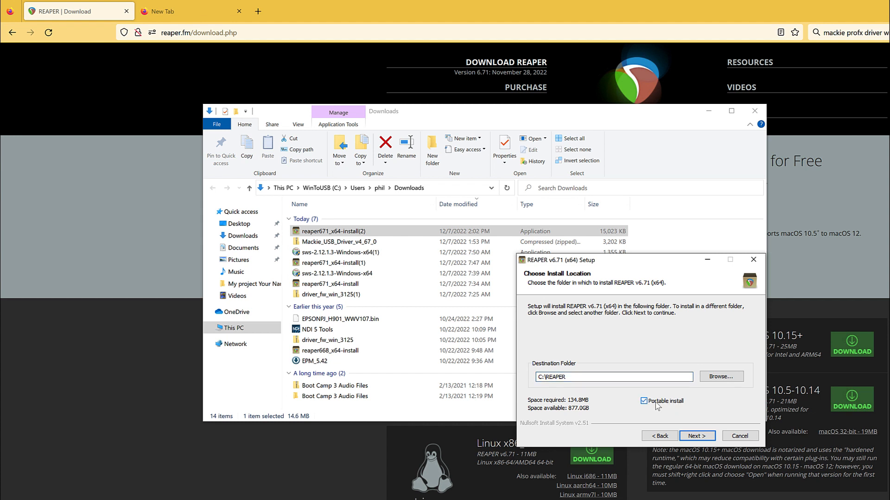
Set the destination folder to "Reaper portable instal B" inside the user's Desktop folder.
left_click(722, 377)
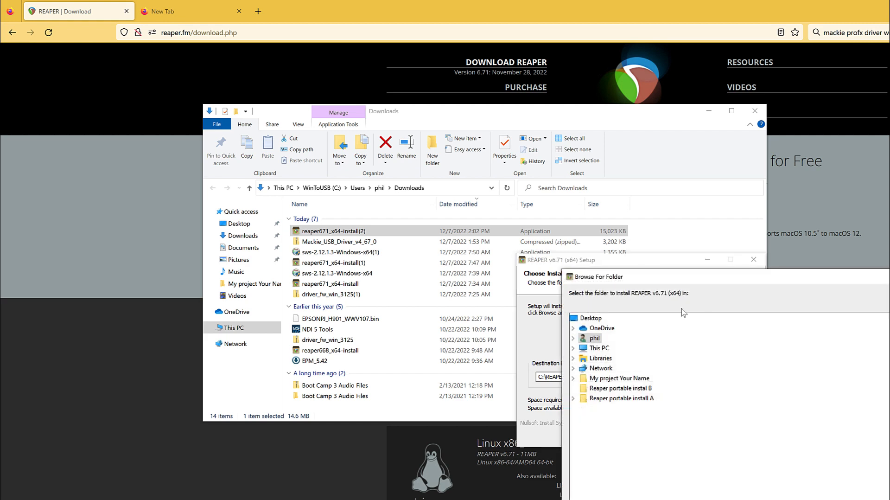
left_click(573, 338)
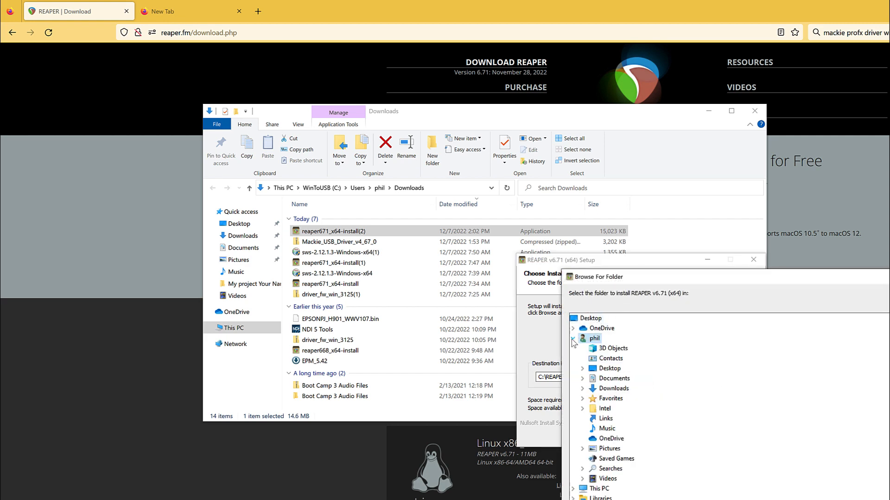
left_click(583, 367)
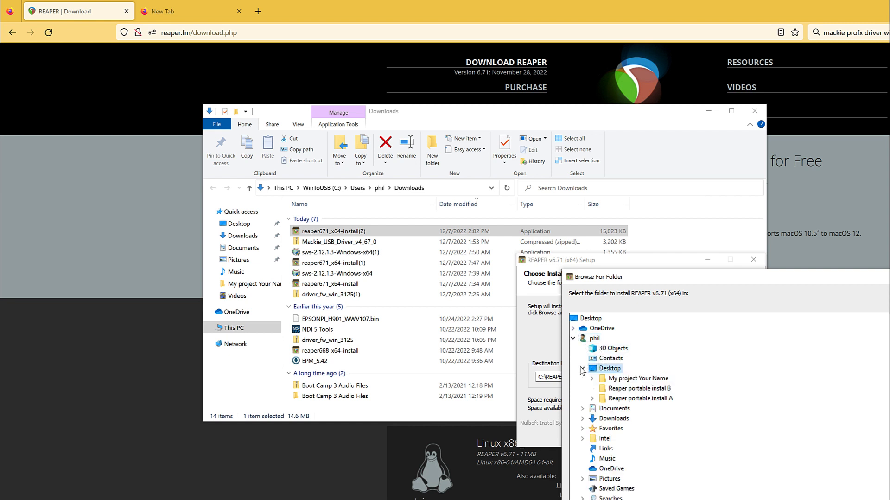
left_click(635, 388)
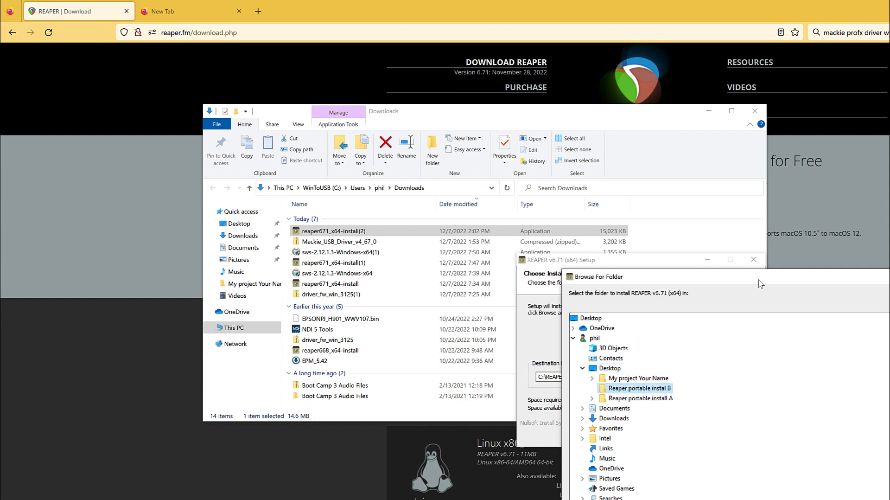
left_click_drag(761, 281, 508, 22)
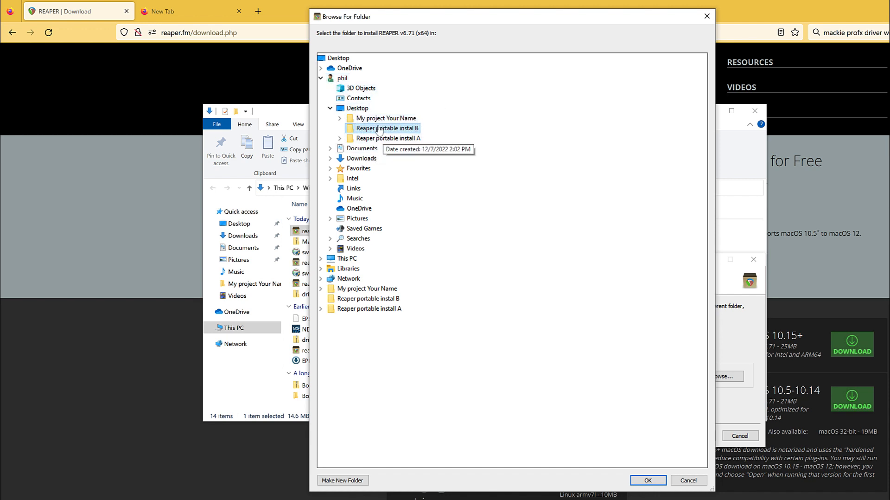
left_click(648, 480)
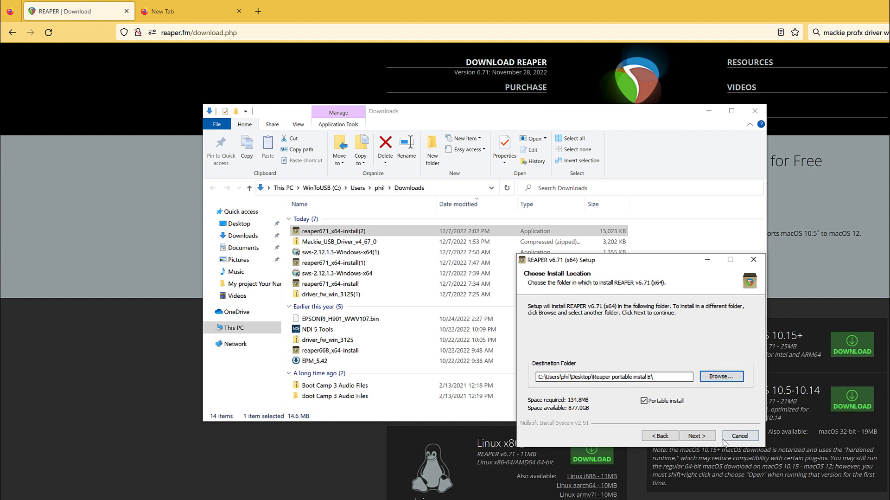
Install REAPER with the preselected components, finish the setup and launch the program.
left_click(702, 437)
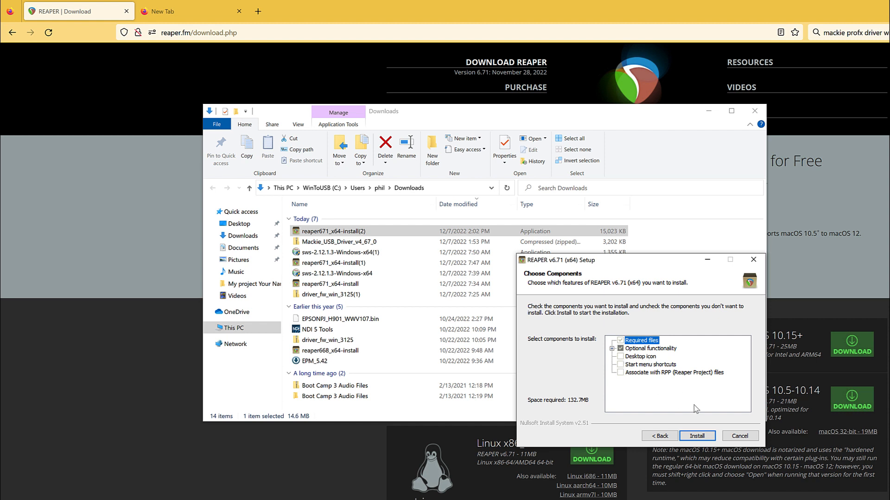
left_click(697, 437)
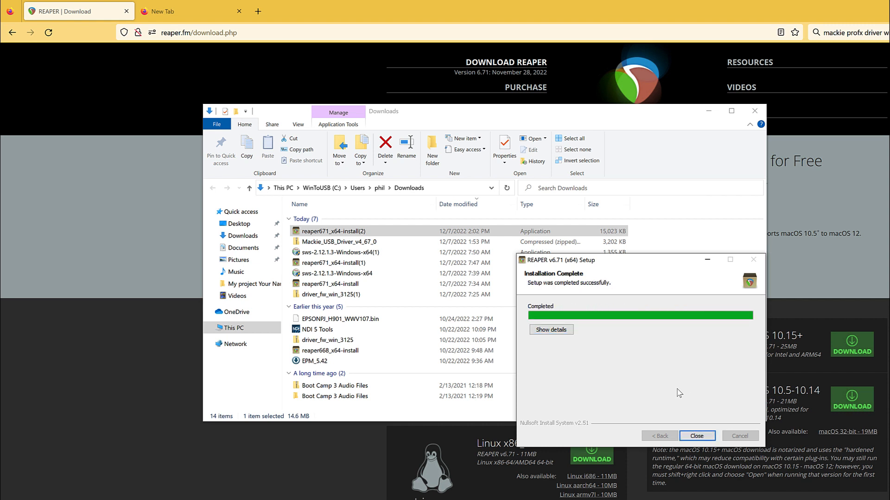
left_click(698, 436)
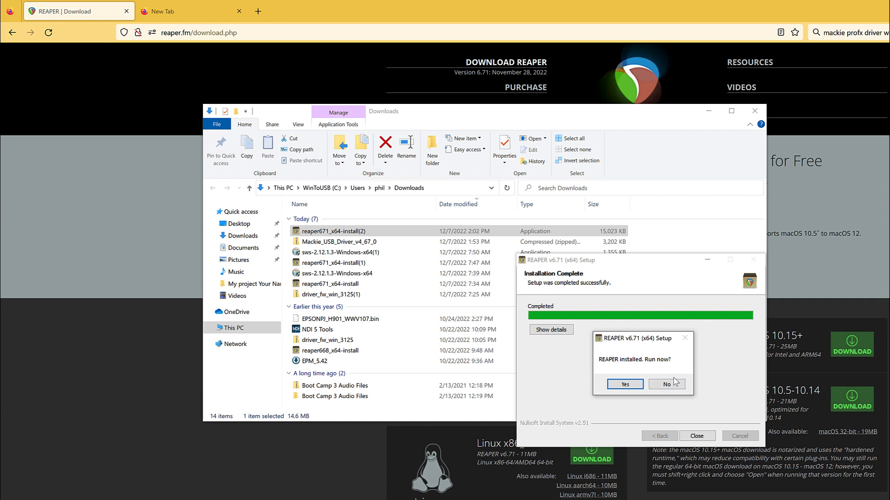
left_click(636, 385)
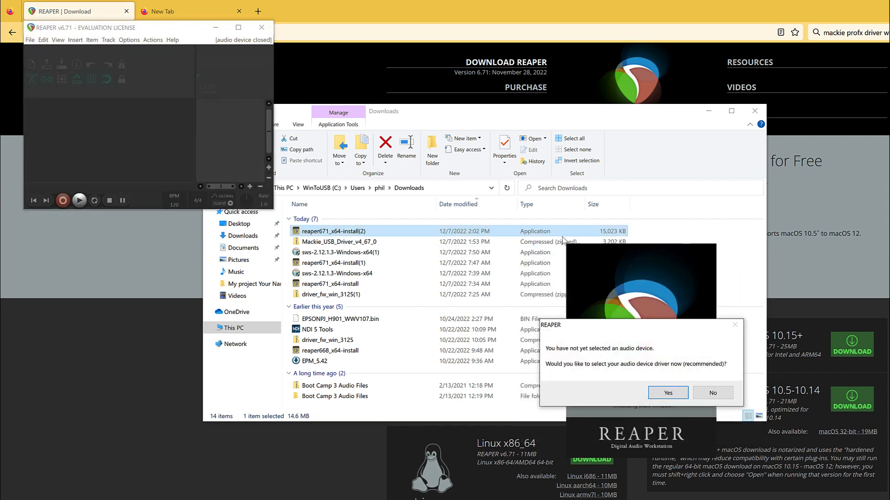
Set REAPER's audio system to ASIO with the Mackie ASIO Driver and save the device preferences.
left_click(678, 394)
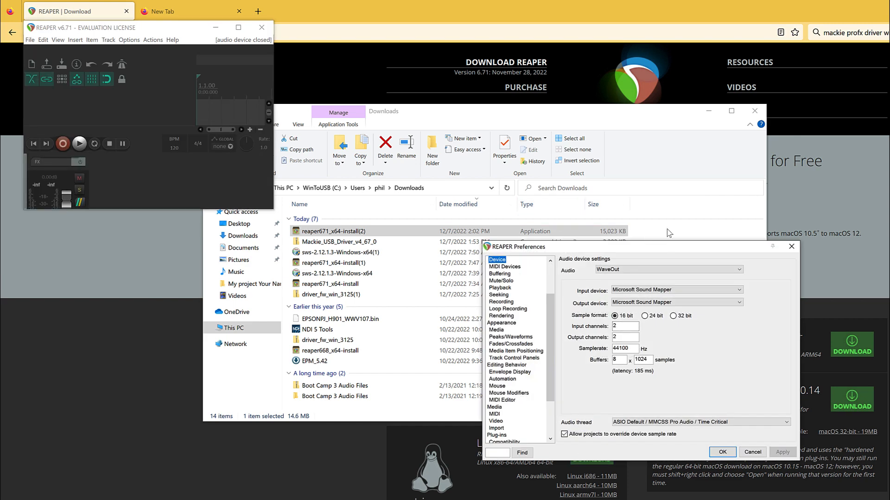
left_click(567, 194)
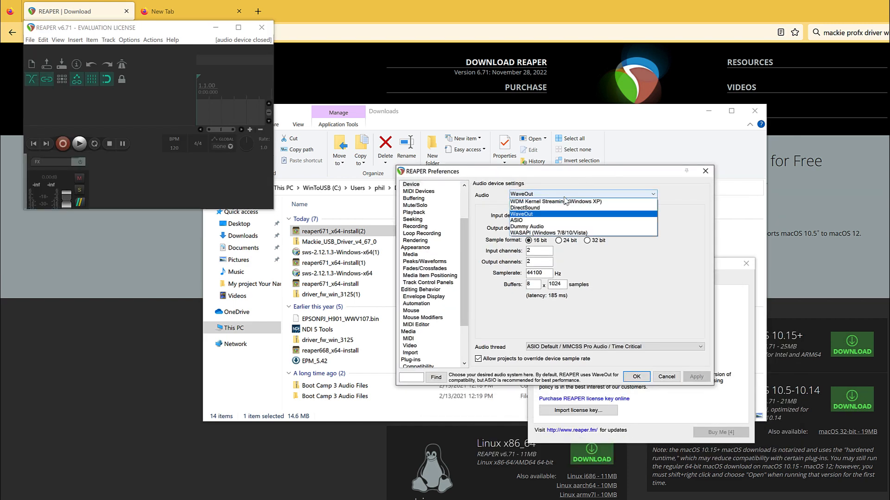
left_click(543, 221)
left_click(556, 214)
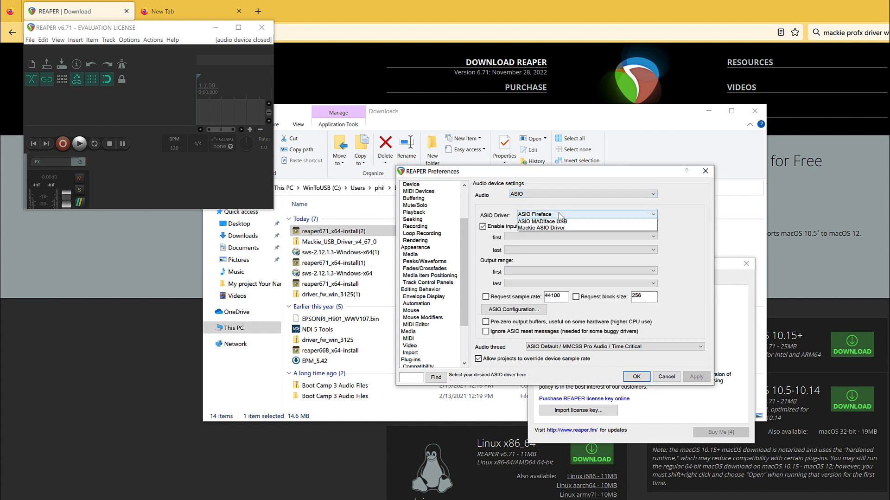
left_click(555, 234)
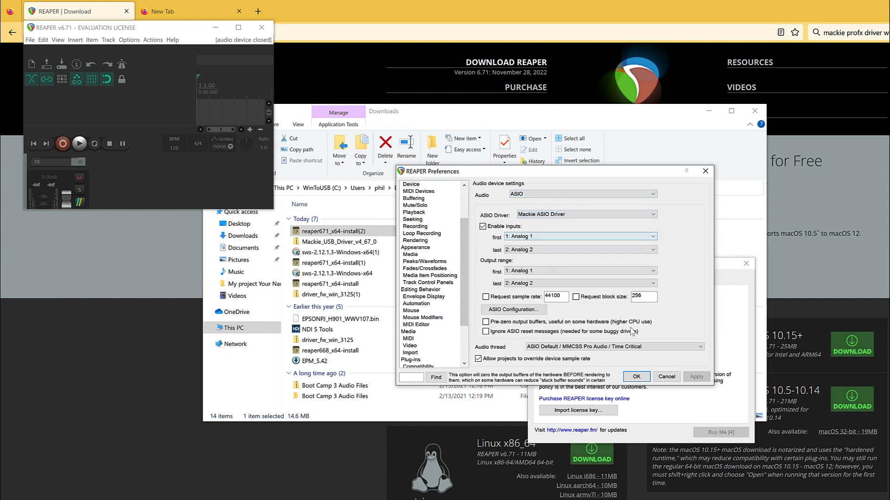
left_click(635, 377)
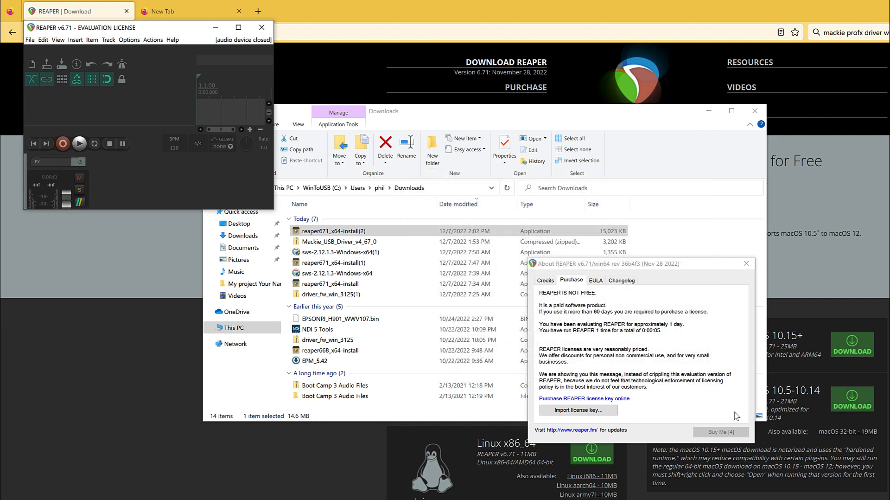
Dismiss the evaluation license notice and close REAPER.
left_click_drag(717, 266, 650, 209)
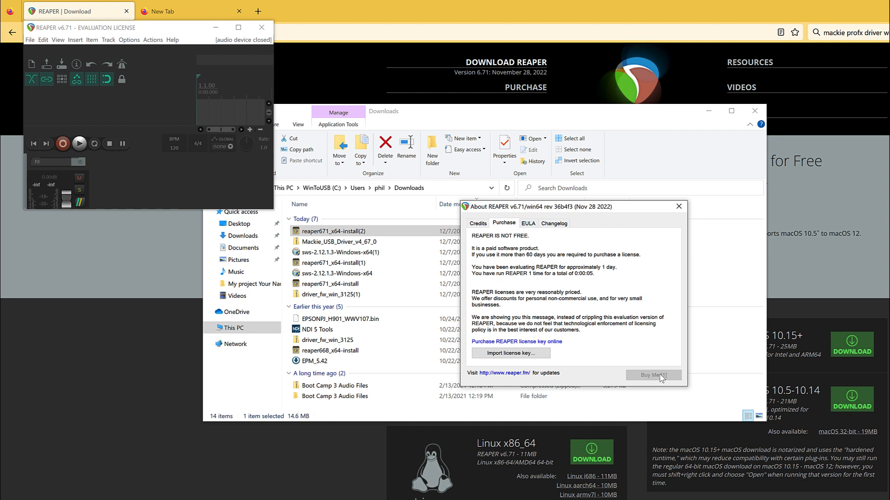
left_click(654, 375)
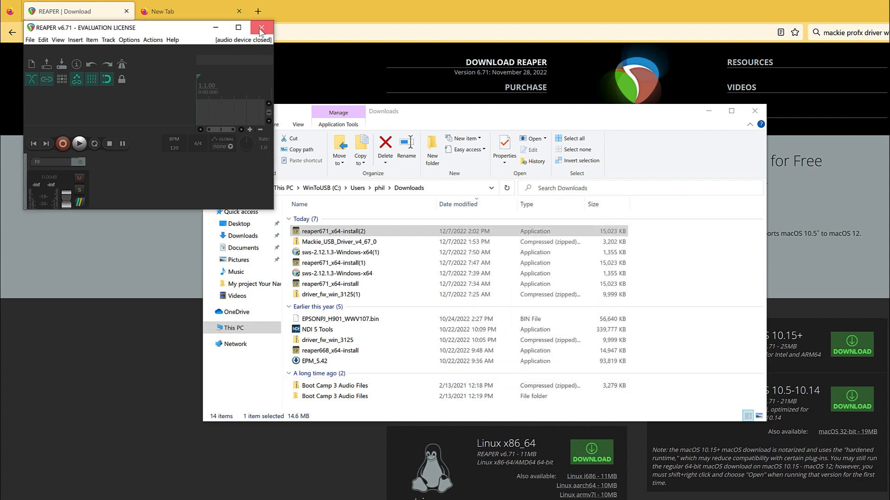
left_click(261, 28)
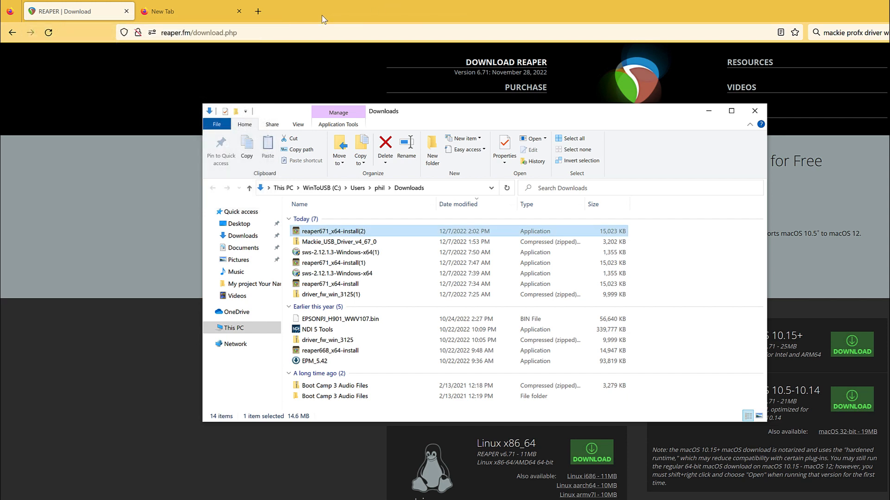
Return to Firefox and search the web for "sws reaper".
left_click(322, 15)
left_click(275, 34)
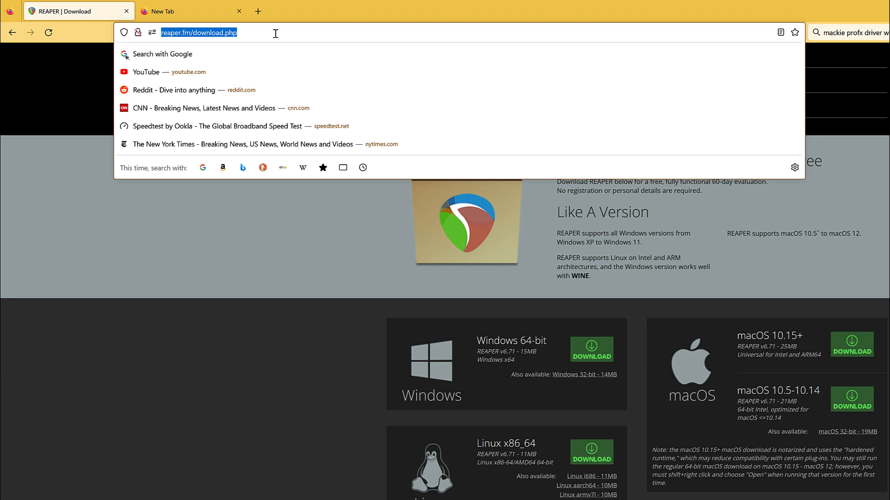
type("sws ")
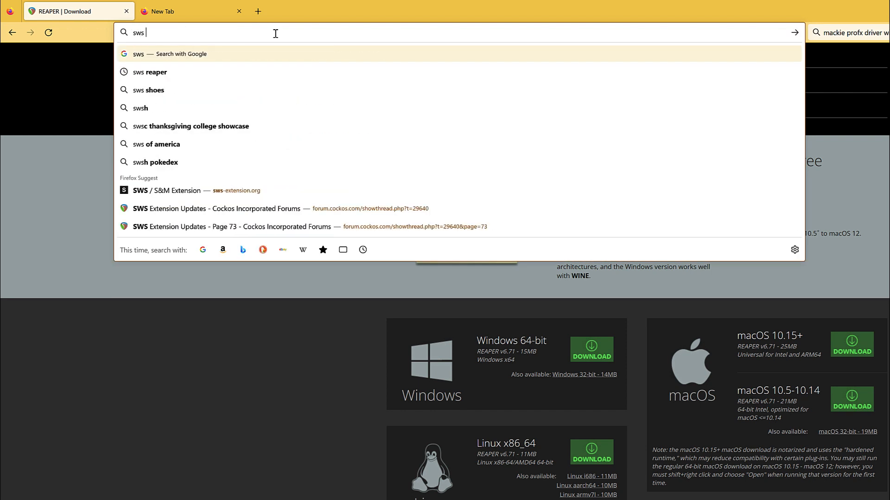
type("reaper")
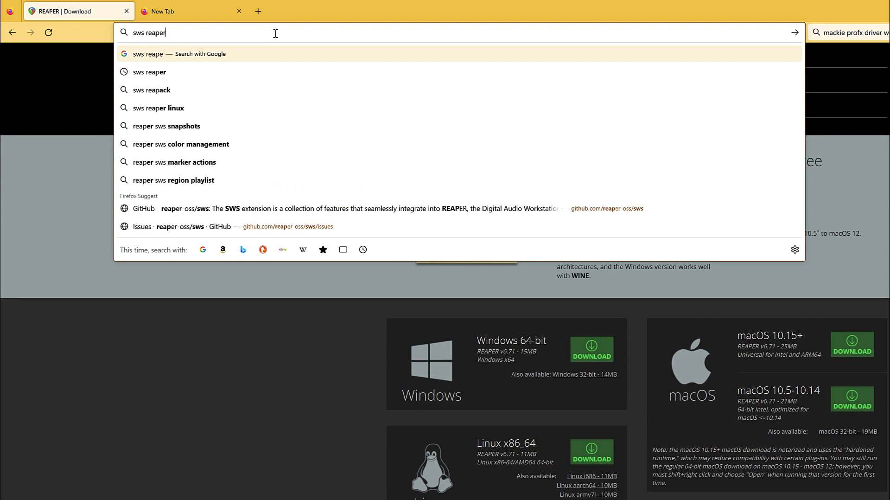
key("Return")
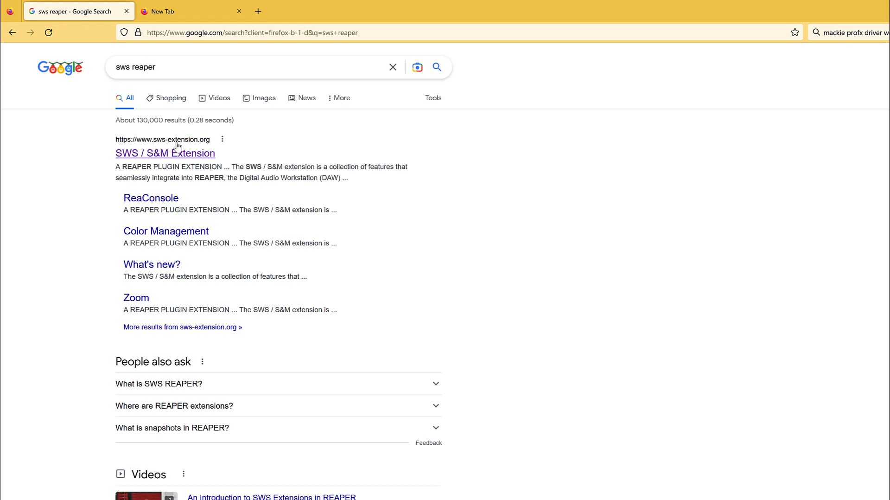
Download the Windows x64 SWS extension from sws-extension.org and launch its installer from the Downloads folder.
left_click(163, 154)
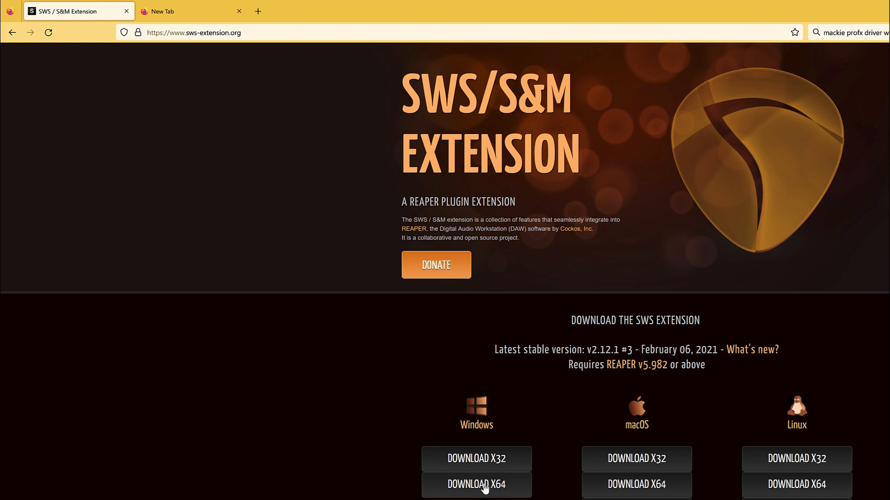
left_click(484, 486)
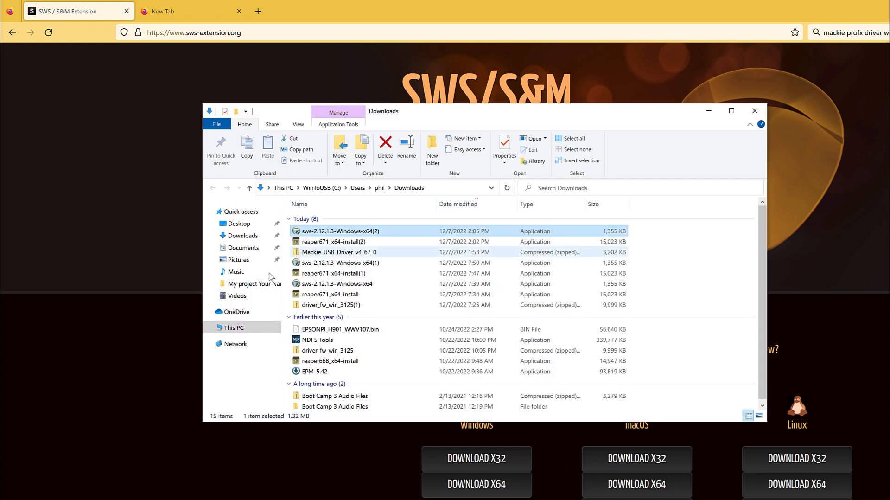
double_click(342, 233)
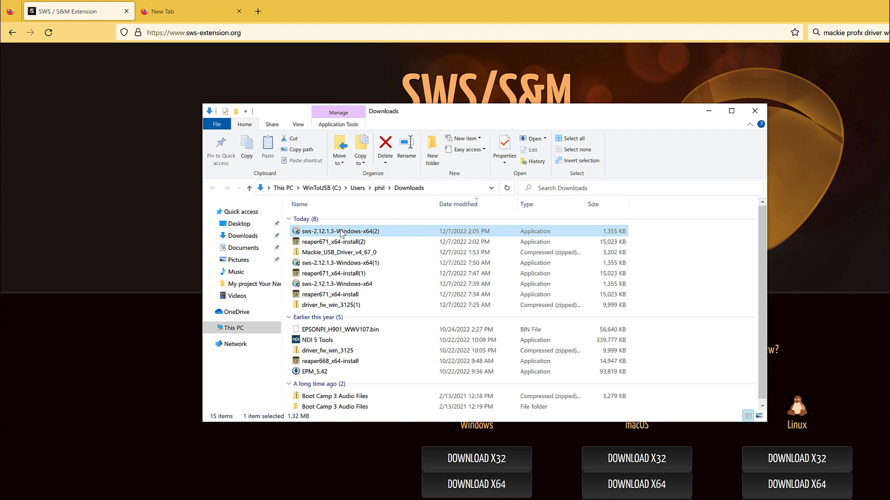
double_click(340, 232)
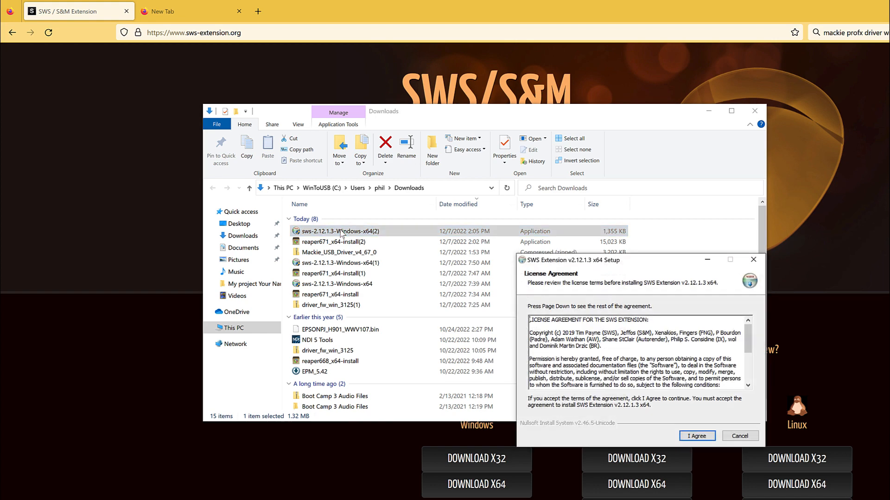
Accept the SWS license agreement and set the REAPER installation folder to Reaper portable instal B on the Desktop.
left_click(696, 435)
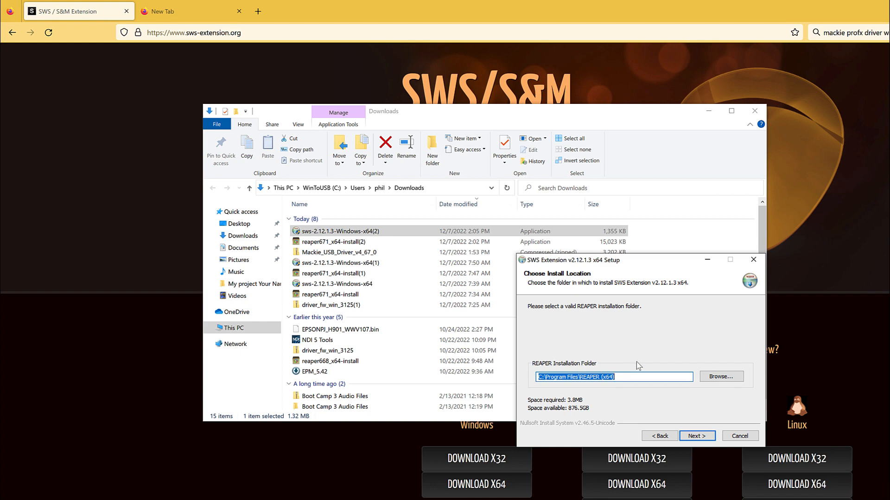
left_click(731, 376)
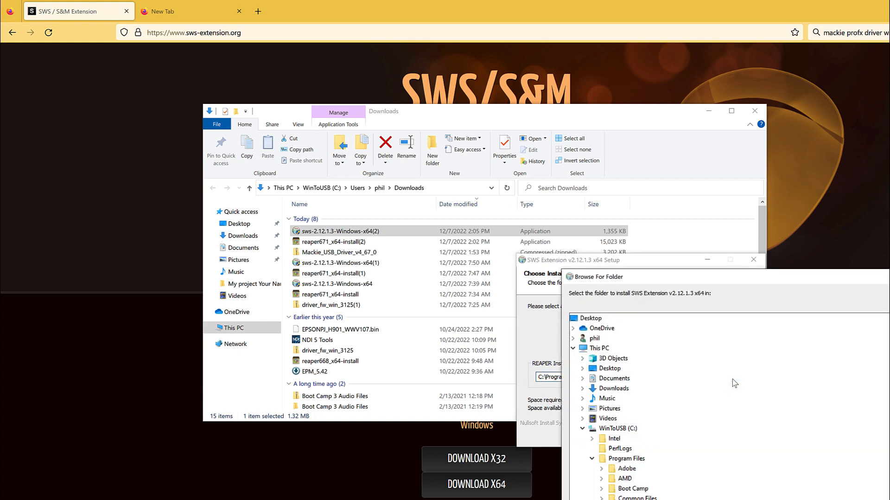
left_click(583, 369)
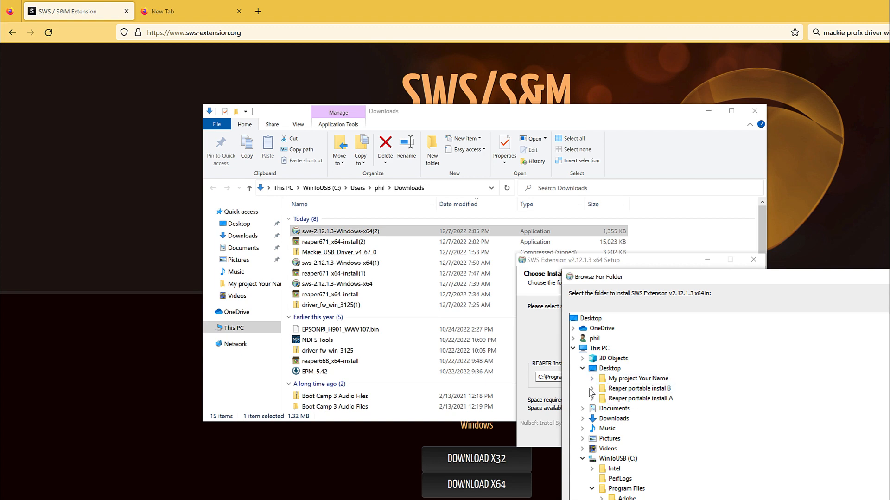
left_click(592, 388)
left_click(623, 388)
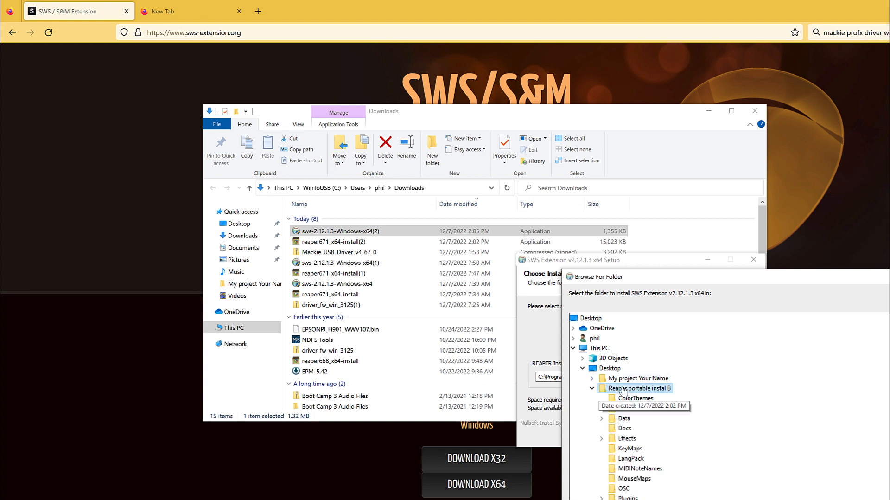
left_click_drag(736, 282, 474, 56)
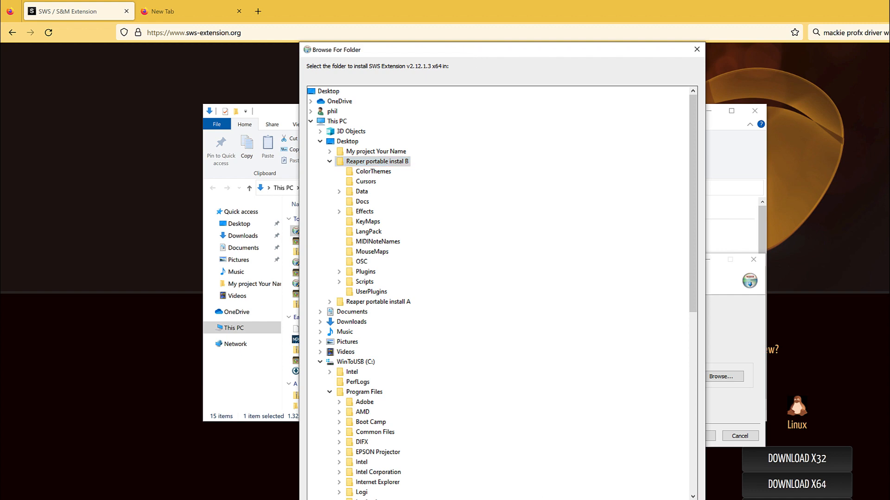
key("Return")
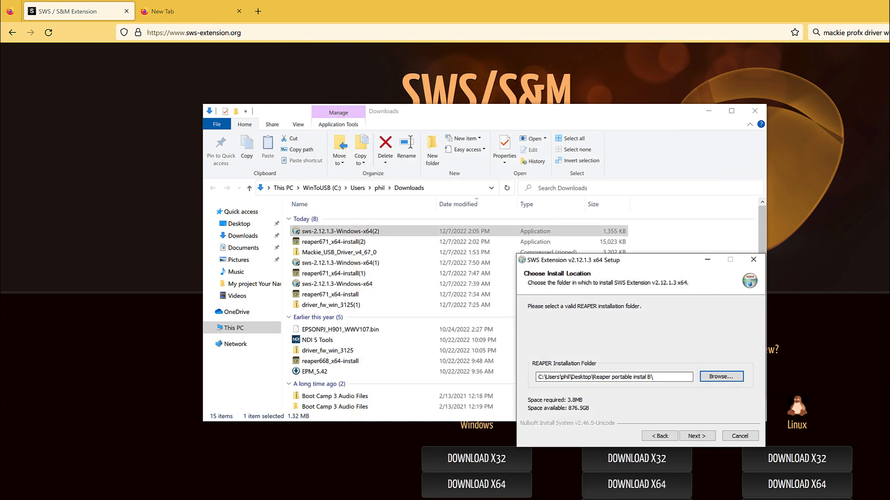
Install the SWS extension with the preselected components and close the finished setup.
left_click(699, 436)
left_click(699, 435)
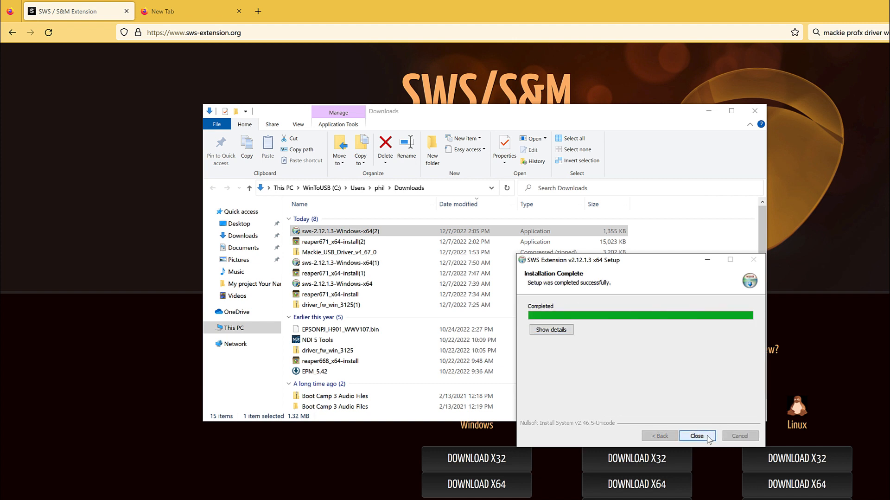
left_click(696, 435)
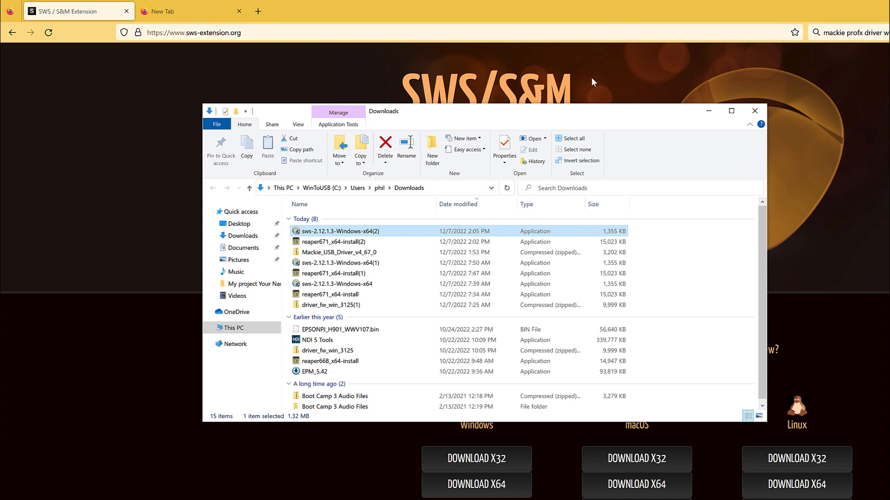
Return to Firefox, download the Windows 64-bit ReaPack file from reapack.com and show it in its folder.
left_click(591, 77)
left_click(263, 32)
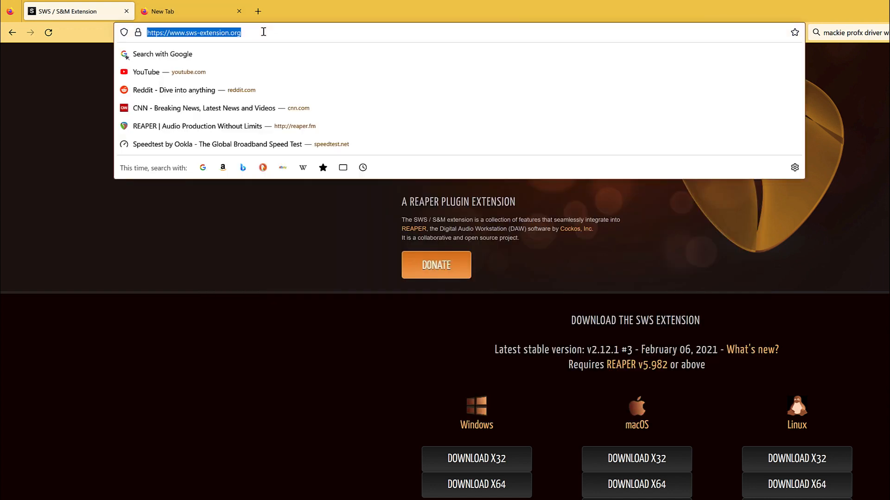
type("rea")
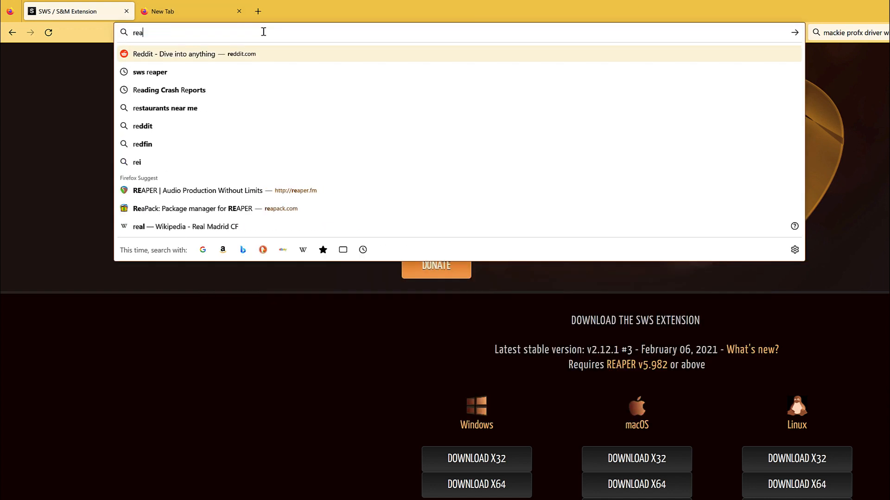
type("pack")
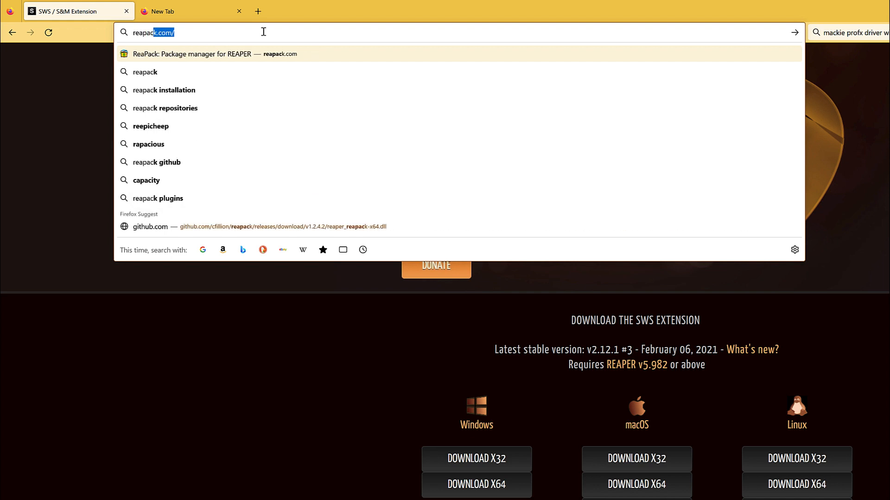
type(".")
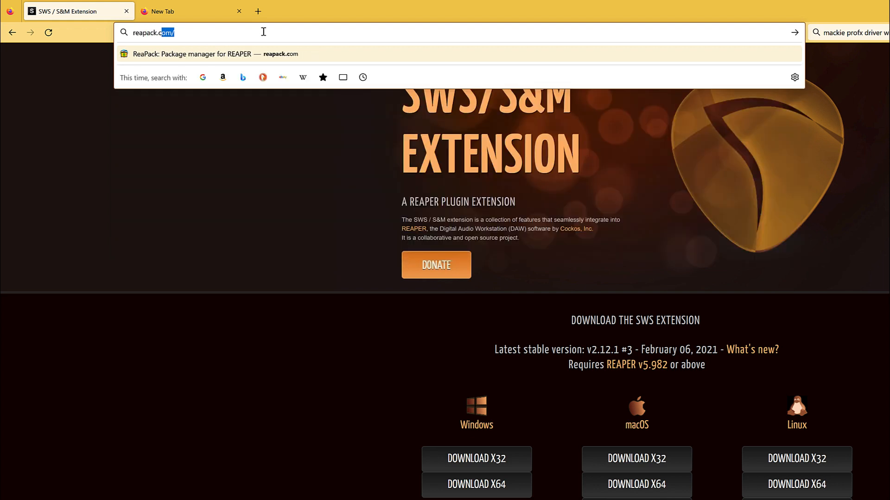
key("Return")
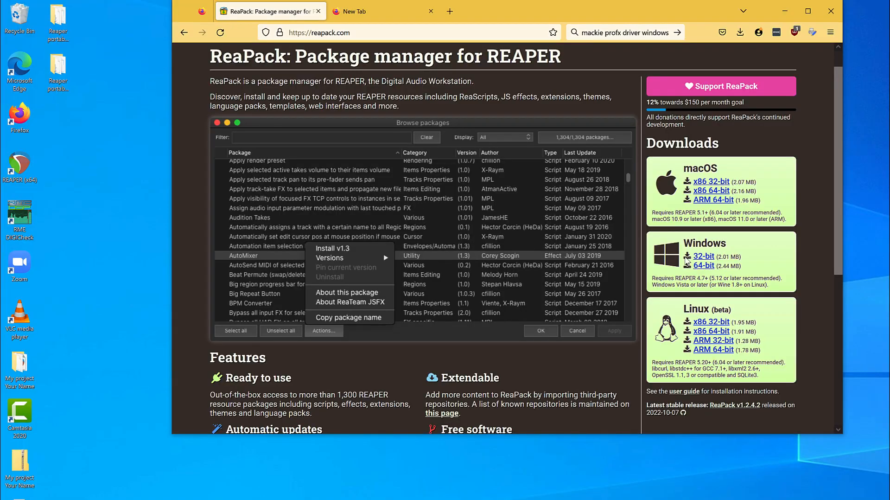
left_click(704, 266)
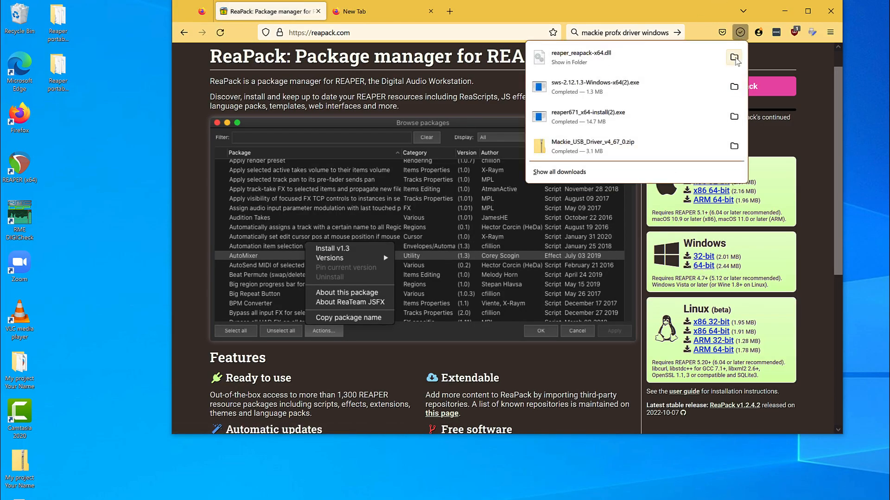
left_click(735, 59)
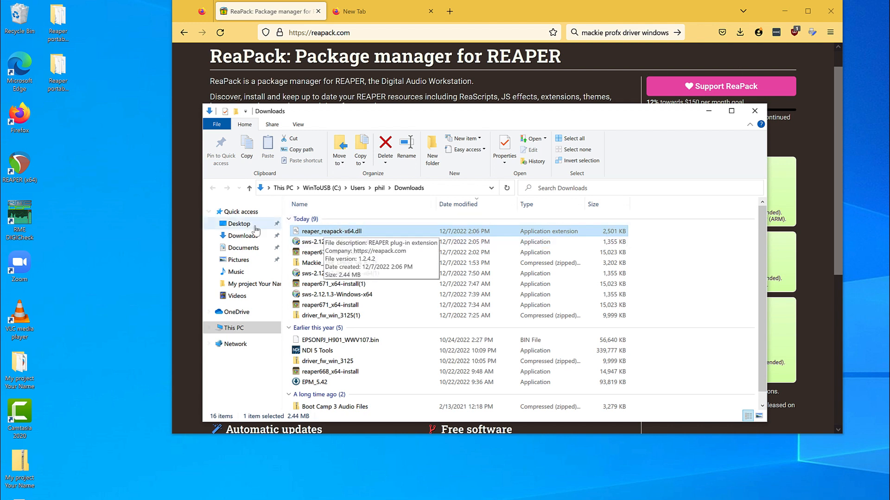
Move reaper_reapack-x64.dll from Downloads into the UserPlugins folder of Reaper portable instal B on the Desktop.
right_click(333, 234)
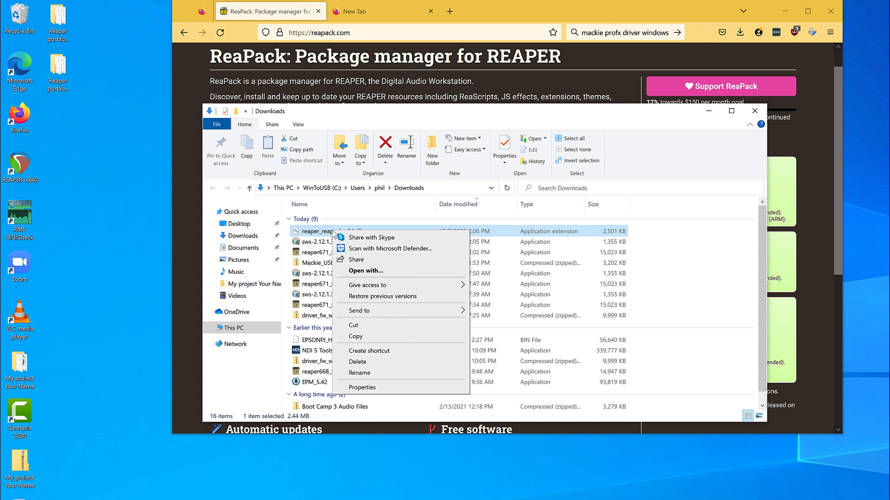
left_click(353, 325)
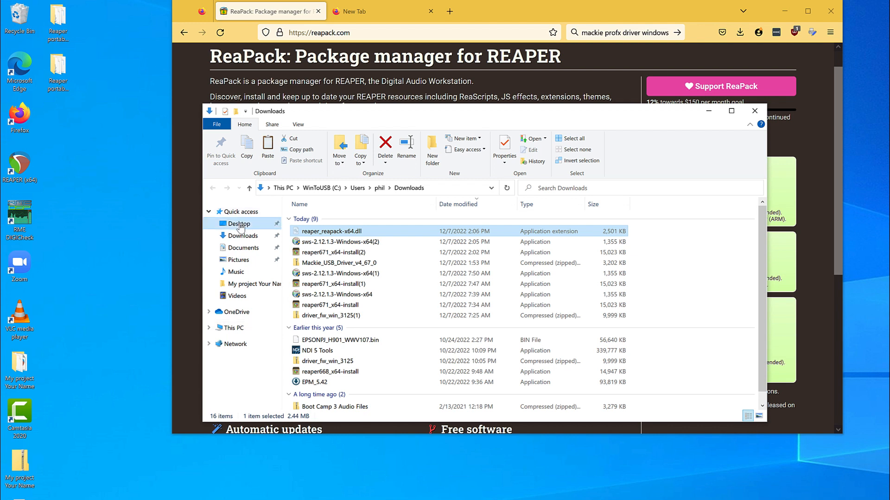
left_click(240, 224)
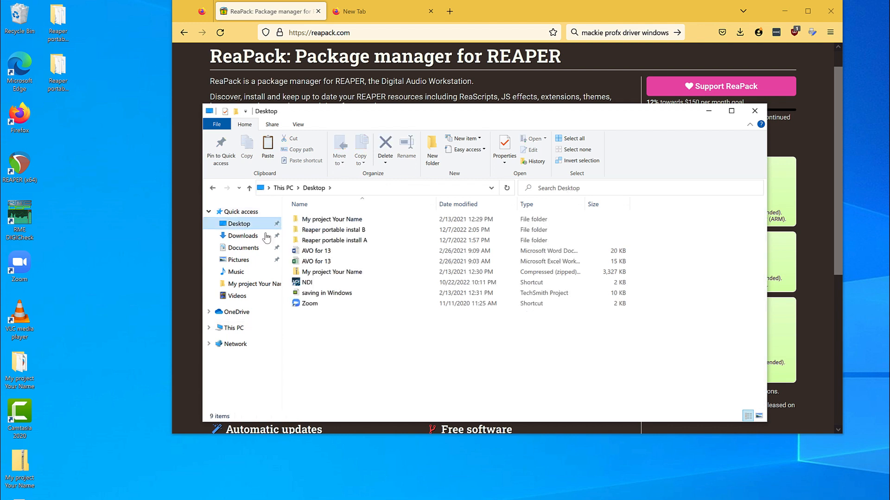
left_click(346, 231)
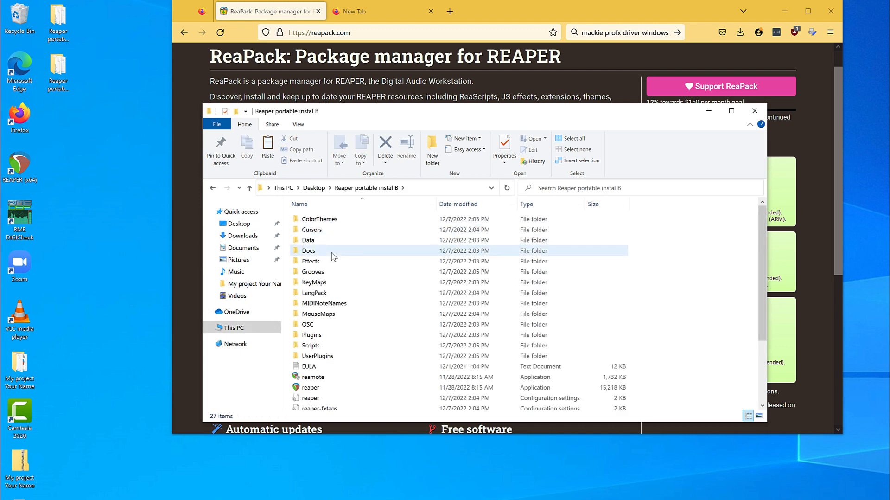
scroll(333, 256, "down", 3)
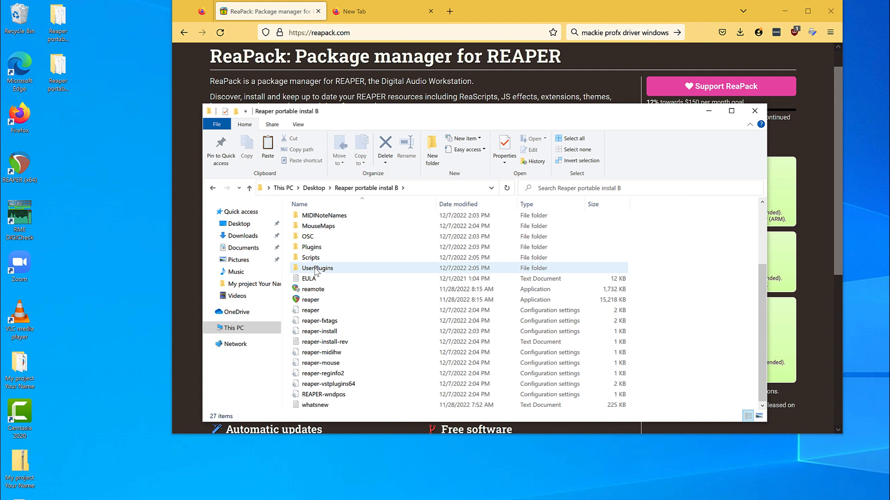
double_click(317, 268)
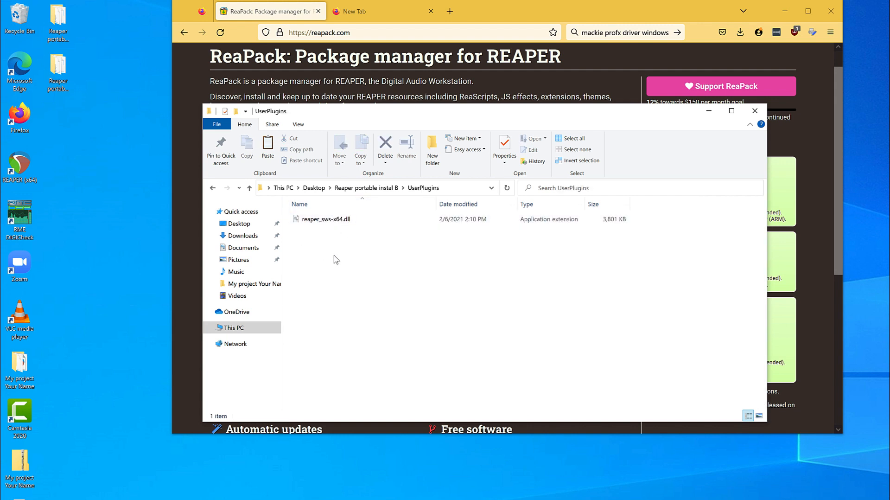
right_click(334, 255)
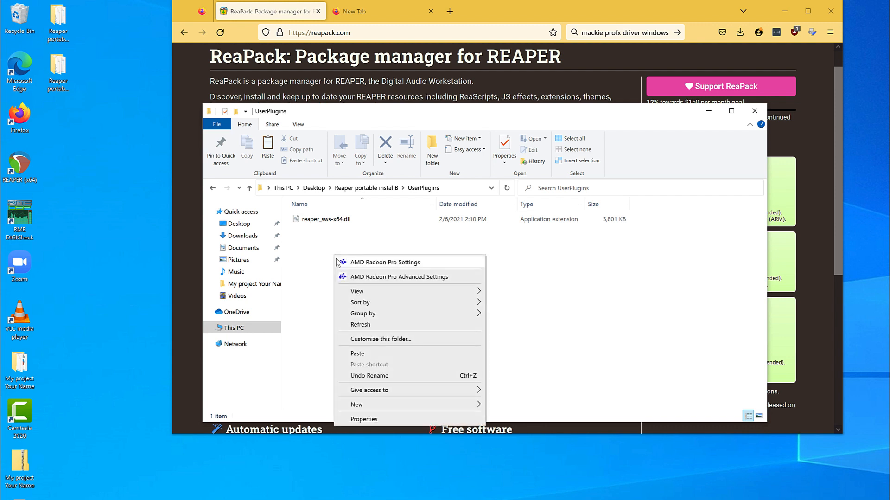
left_click(374, 355)
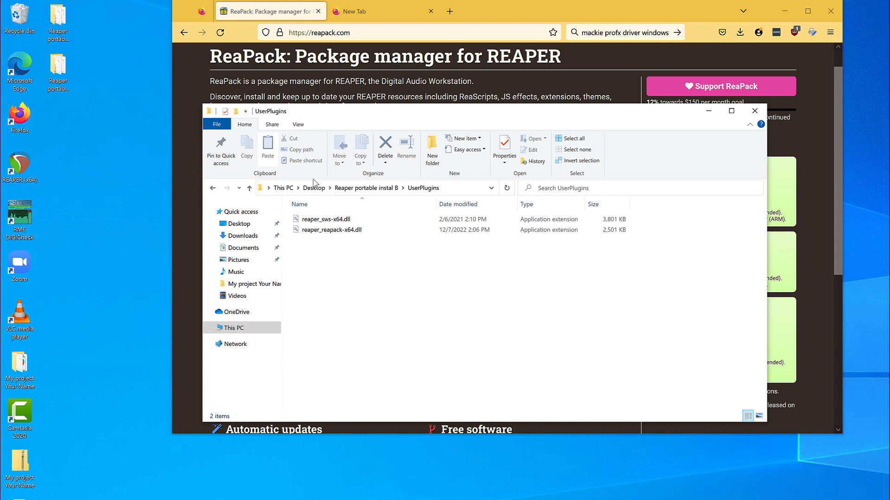
Go back to the Reaper portable instal B folder and launch the reaper application from it.
left_click(376, 187)
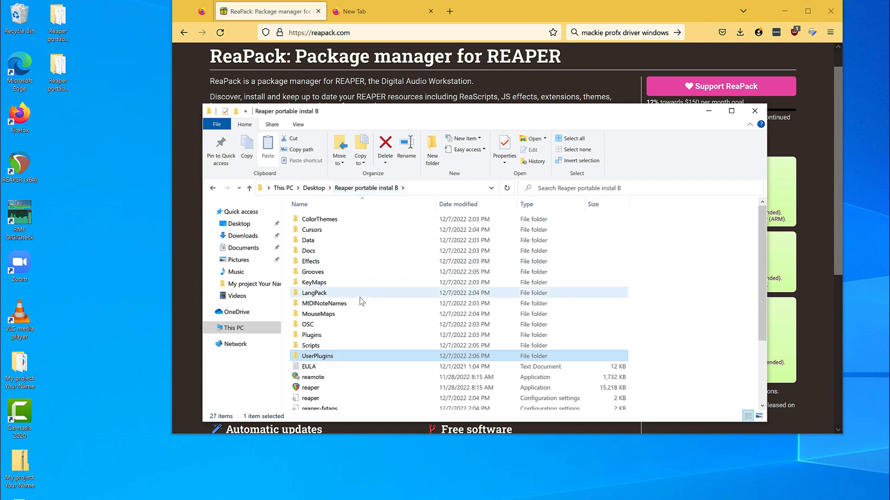
left_click(317, 389)
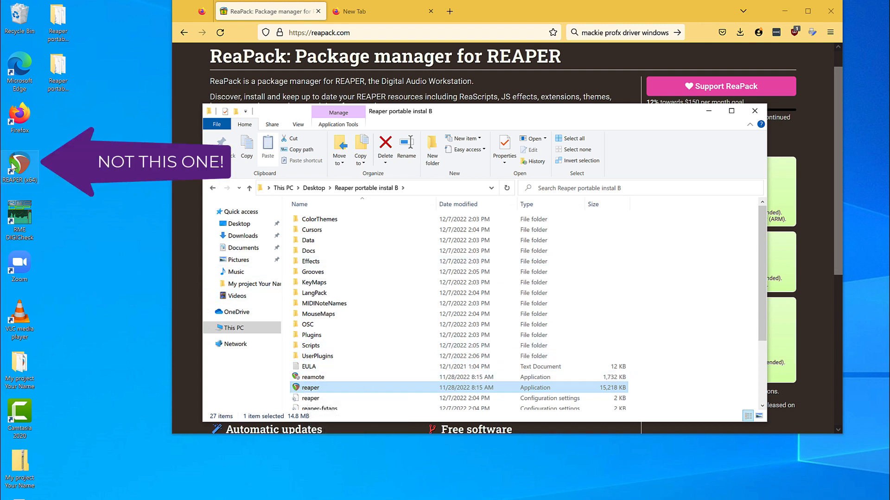
double_click(296, 388)
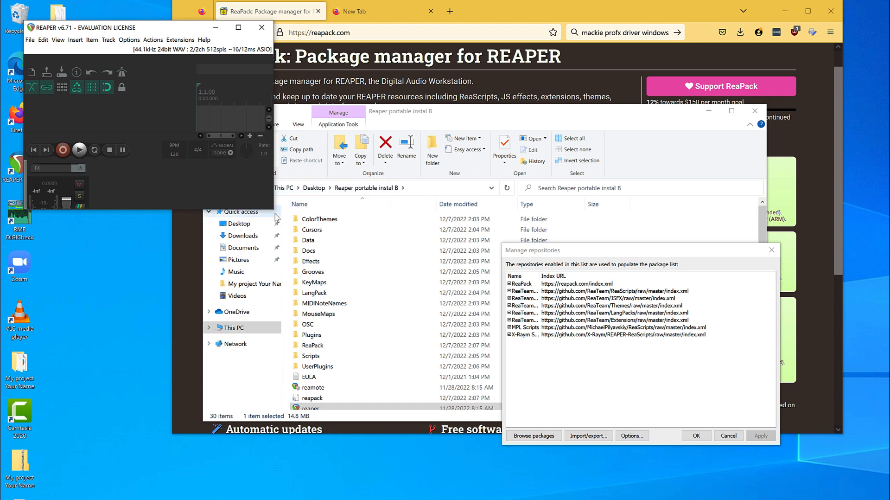
Enlarge the REAPER window and accept ReaPack's default repository list.
left_click_drag(274, 209, 372, 263)
left_click_drag(485, 311, 841, 454)
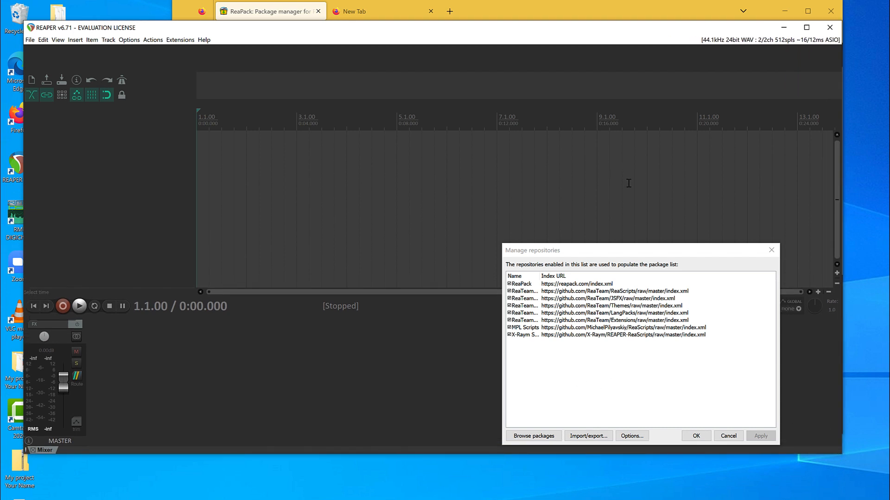
left_click_drag(630, 252, 505, 184)
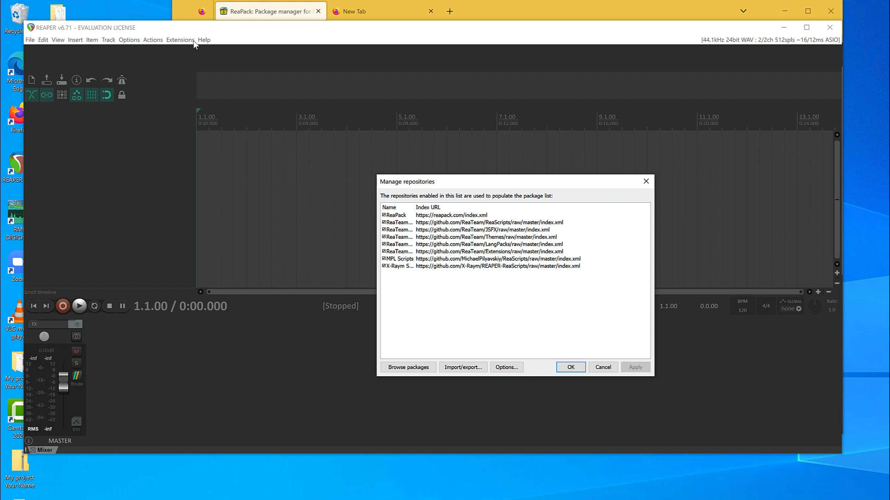
left_click(571, 366)
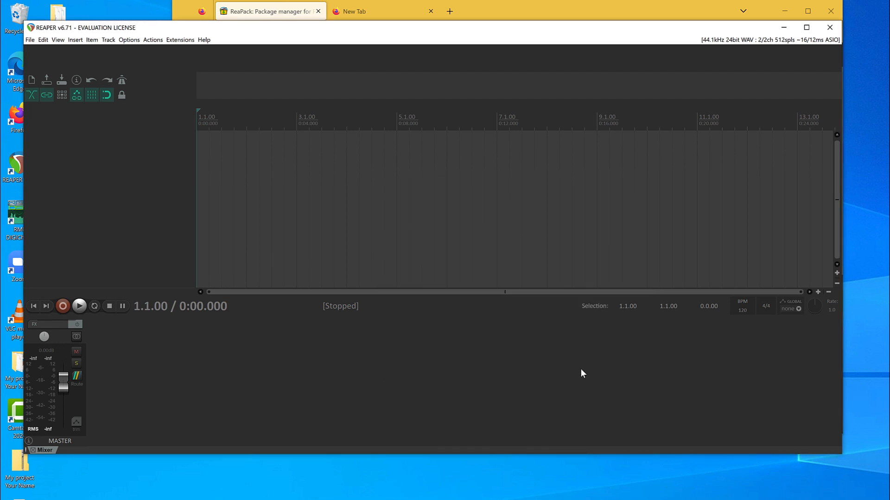
Check REAPER's extension commands for the ReaPack and SWS entries.
left_click(180, 40)
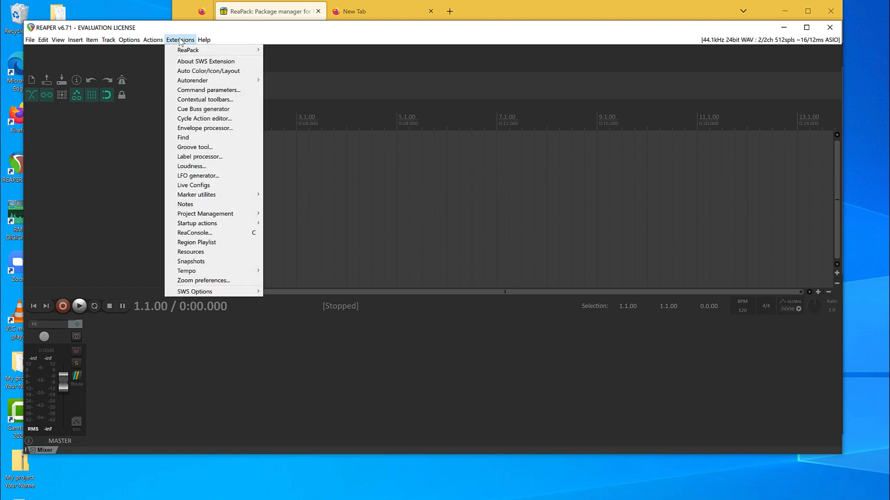
mouse_move(184, 51)
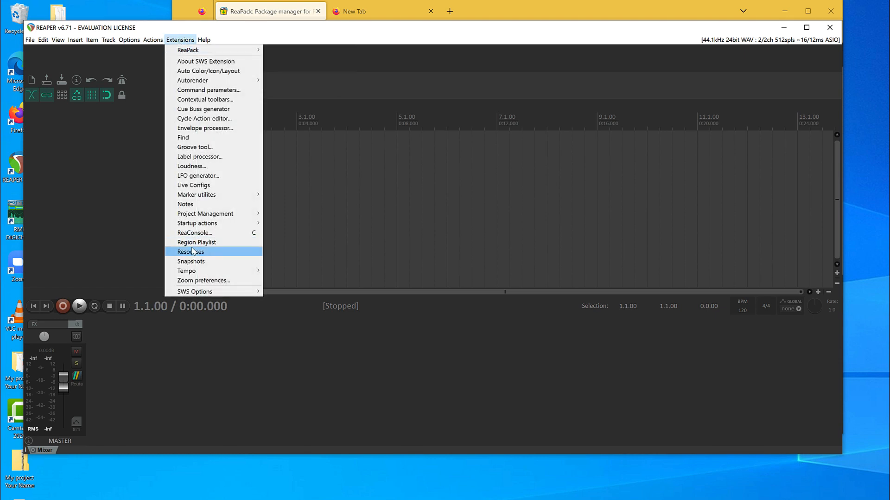
Browse ReaPack's packages and filter the list for "cool".
mouse_move(211, 292)
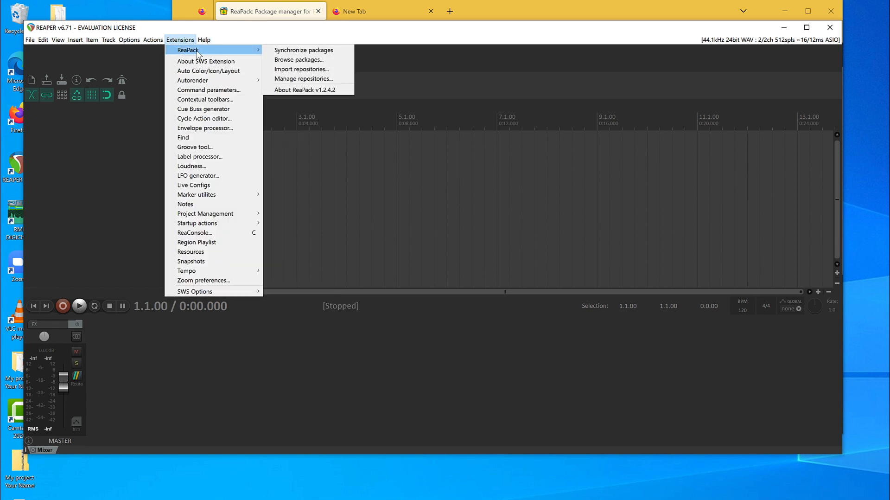
left_click(302, 62)
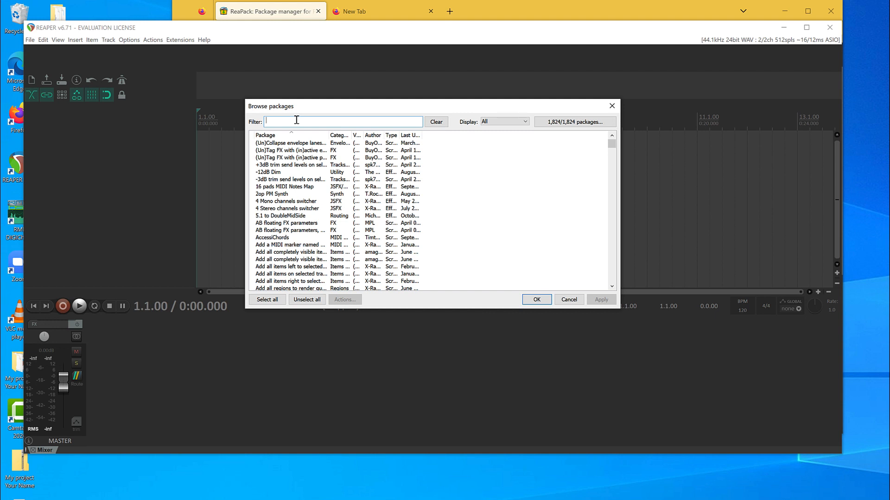
type("cool")
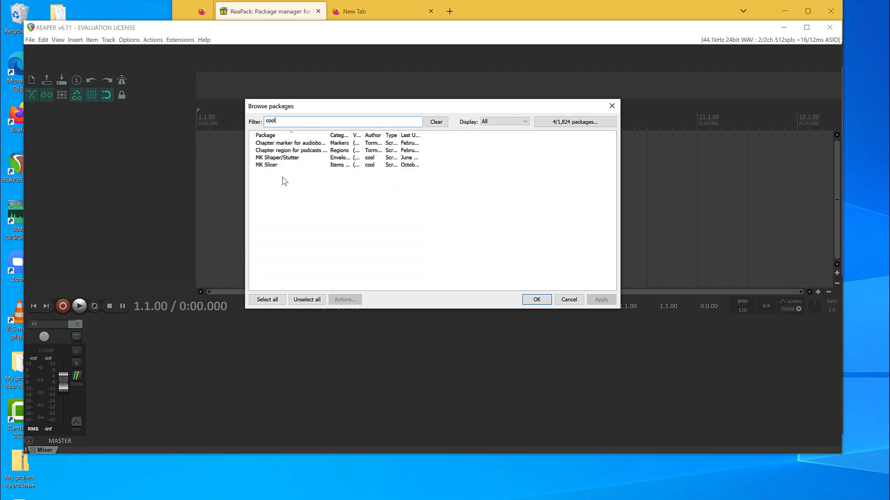
Install the MK Shaper/Stutter and MK Slicer packages through ReaPack, and close the transaction report and package browser.
left_click(285, 158)
left_click(283, 165, "shift")
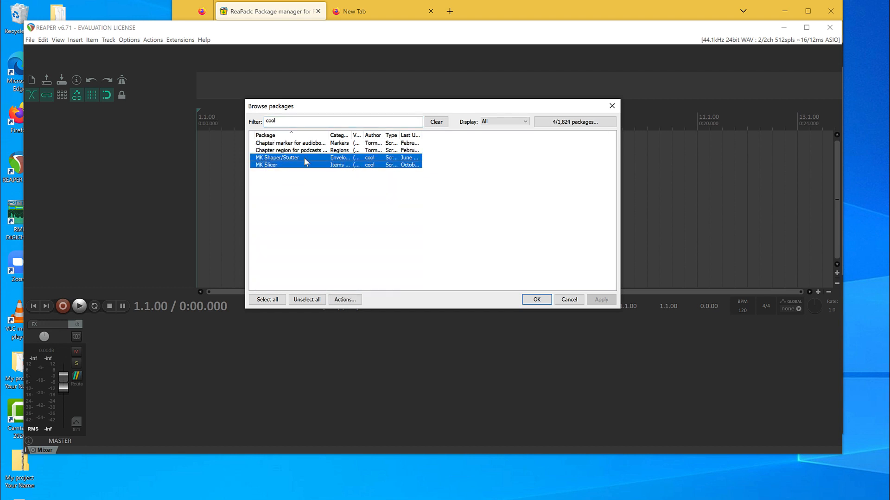
left_click(296, 174)
left_click(295, 157)
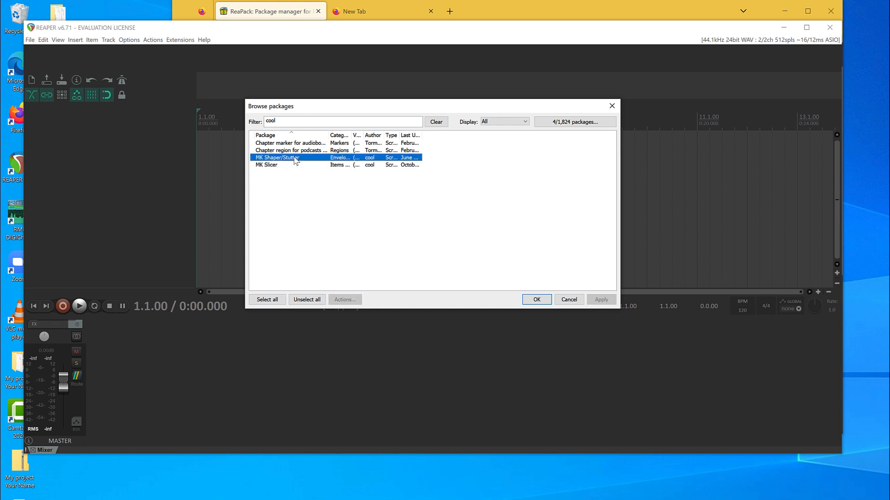
left_click(288, 165, "shift")
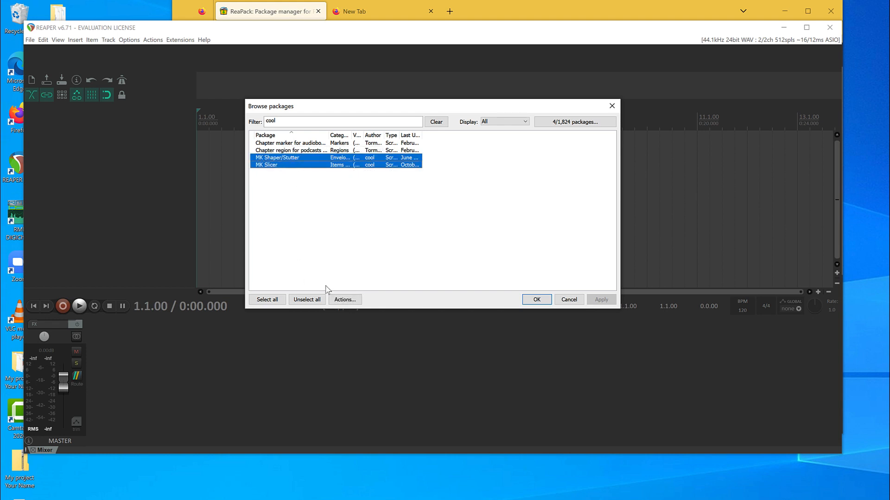
left_click(354, 300)
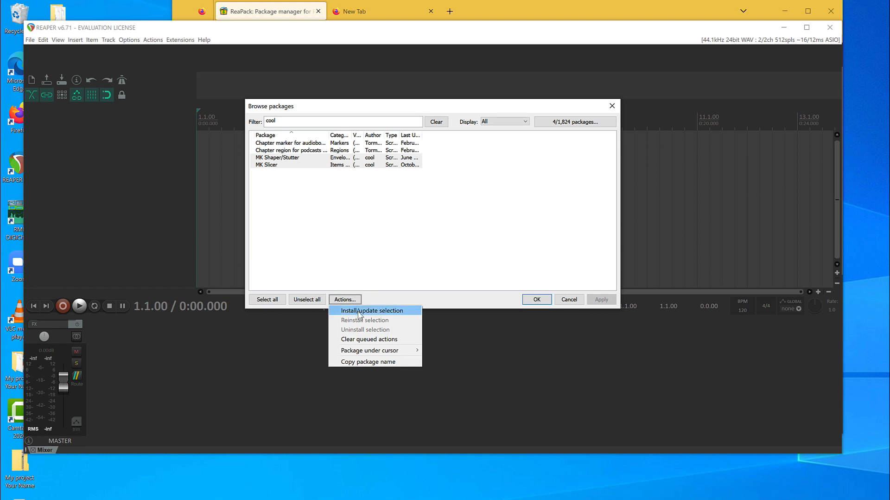
left_click(360, 311)
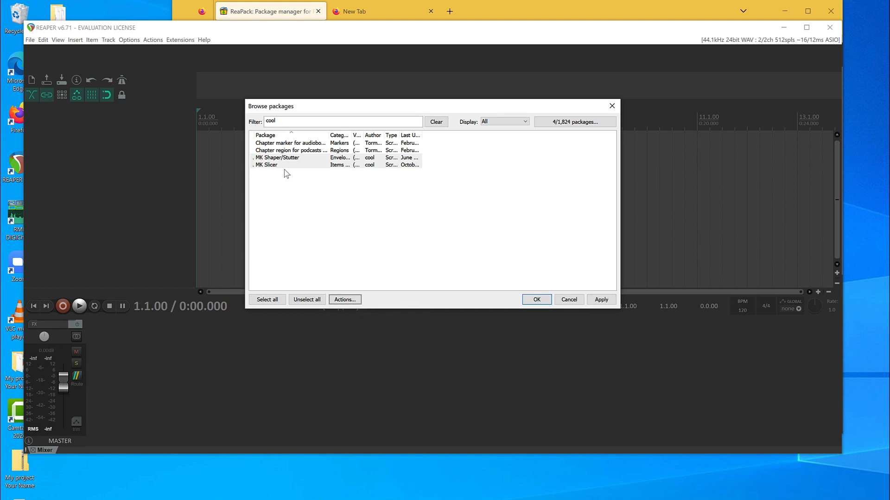
left_click(605, 300)
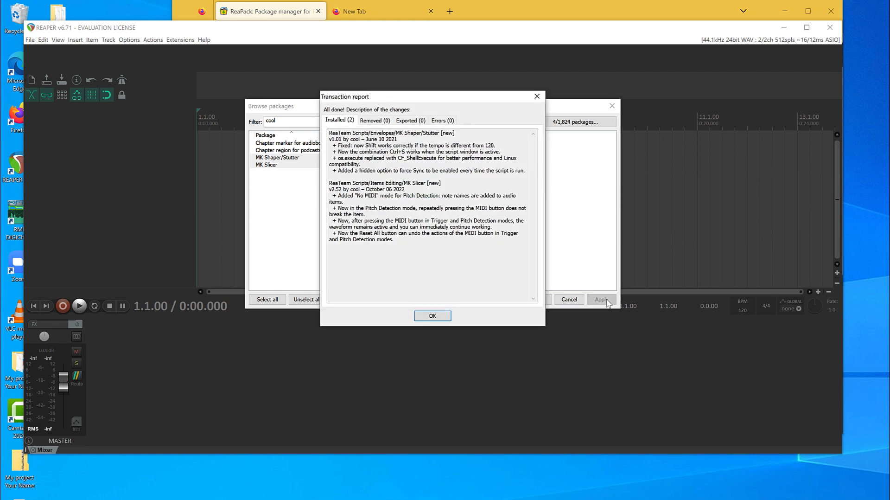
left_click(438, 317)
left_click(550, 299)
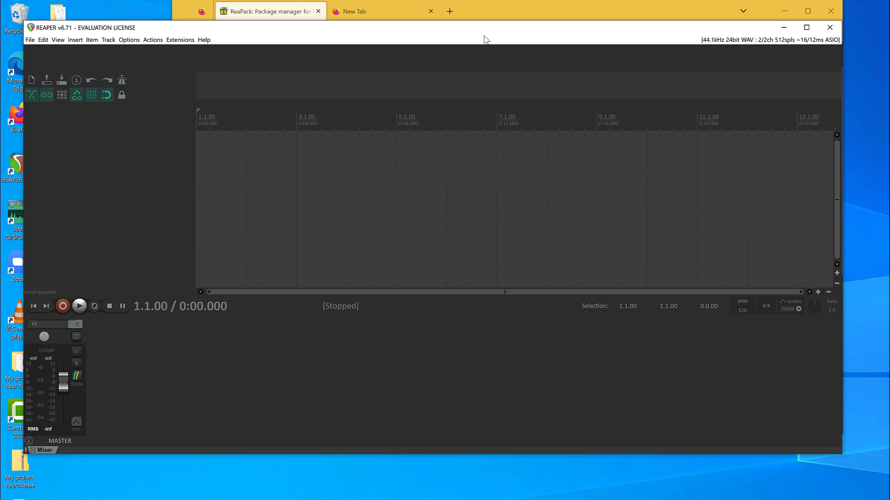
Switch to Firefox and download Amen break_v1.zip from the Extending Reaper HW section of the MUS 397R Canvas course.
left_click(465, 17)
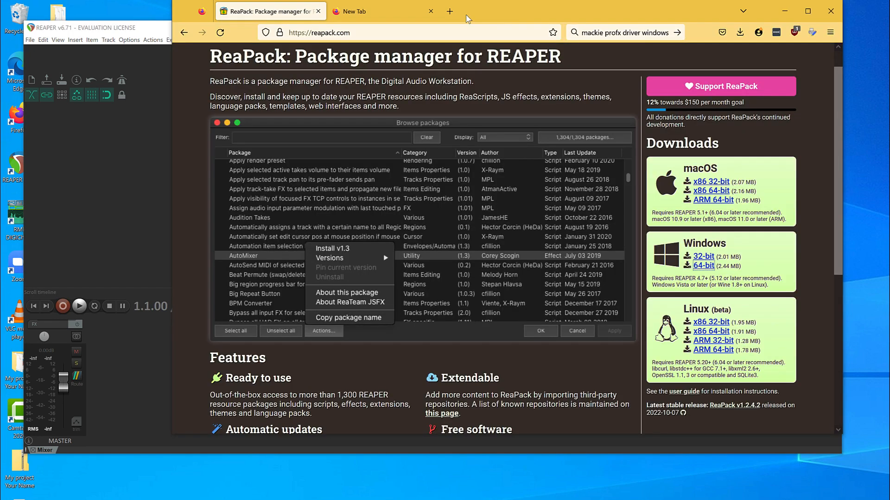
left_click(382, 31)
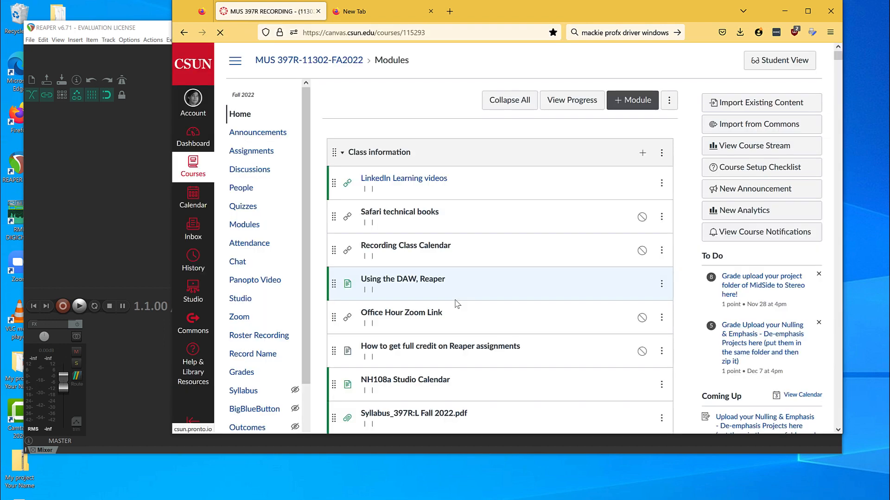
scroll(454, 302, "down", 4)
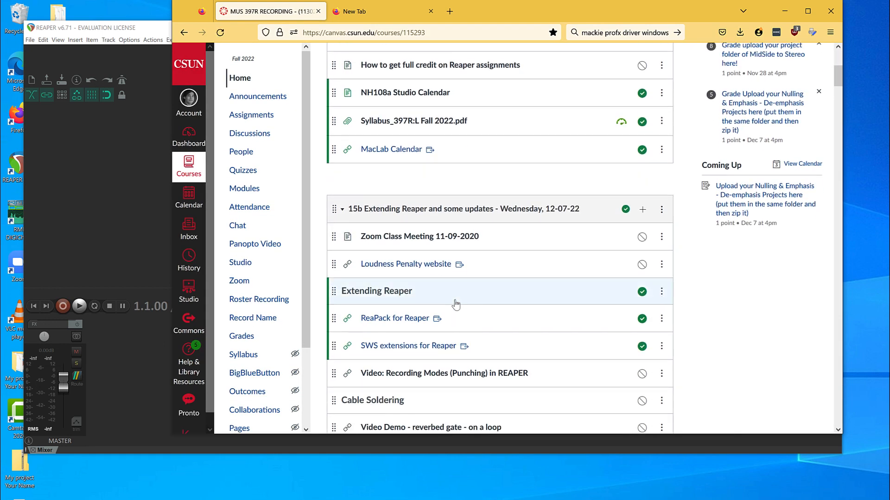
scroll(455, 304, "down", 5)
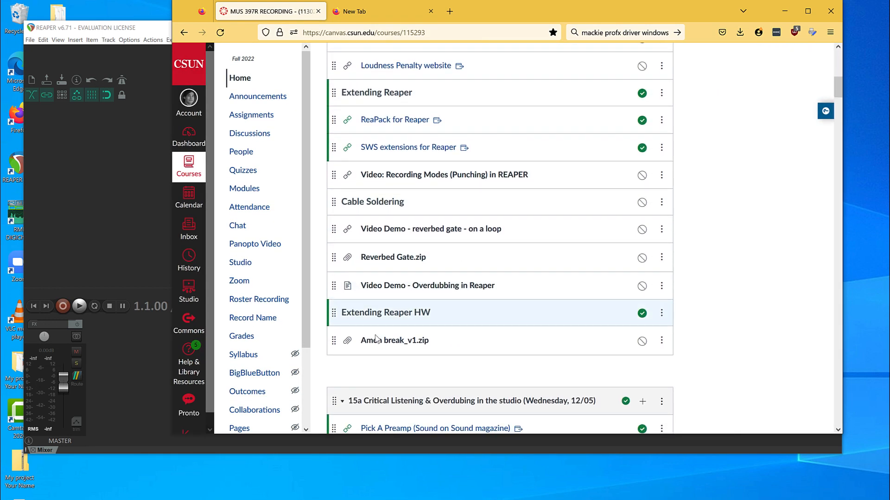
left_click(382, 342)
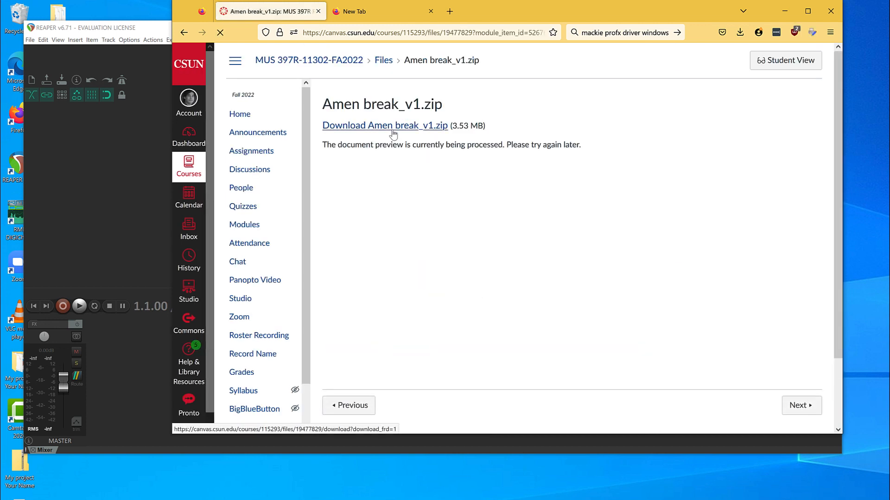
left_click(389, 130)
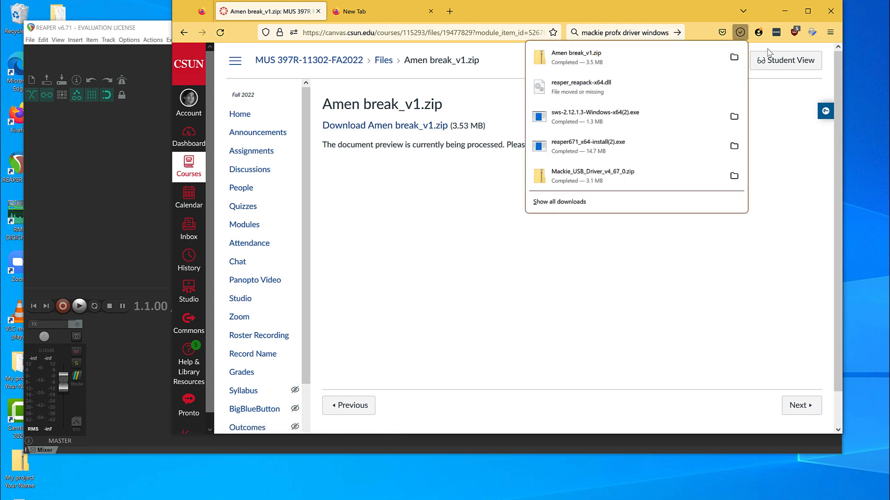
Copy the Amen break_v1 folder out of the downloaded zip archive onto the Desktop.
left_click(734, 57)
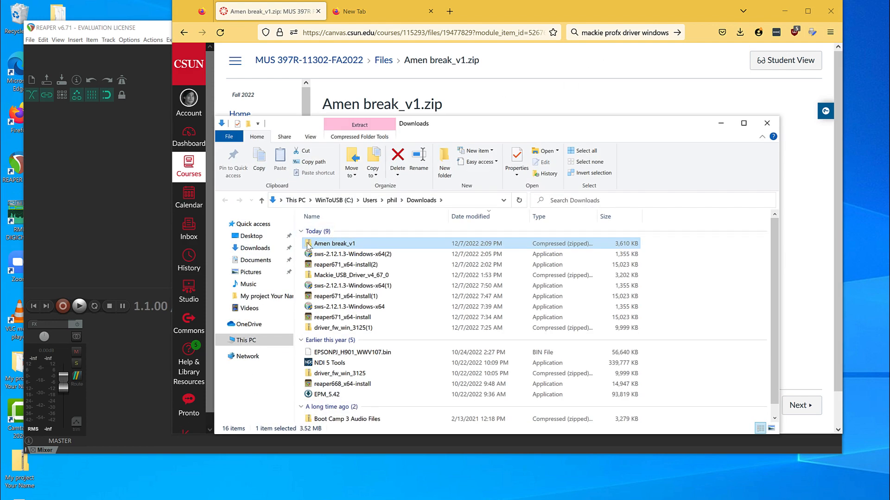
double_click(308, 246)
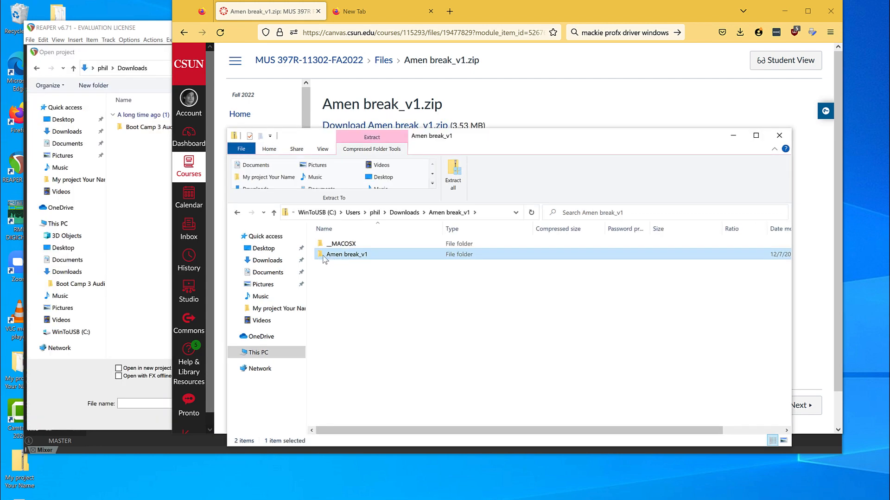
right_click(351, 257)
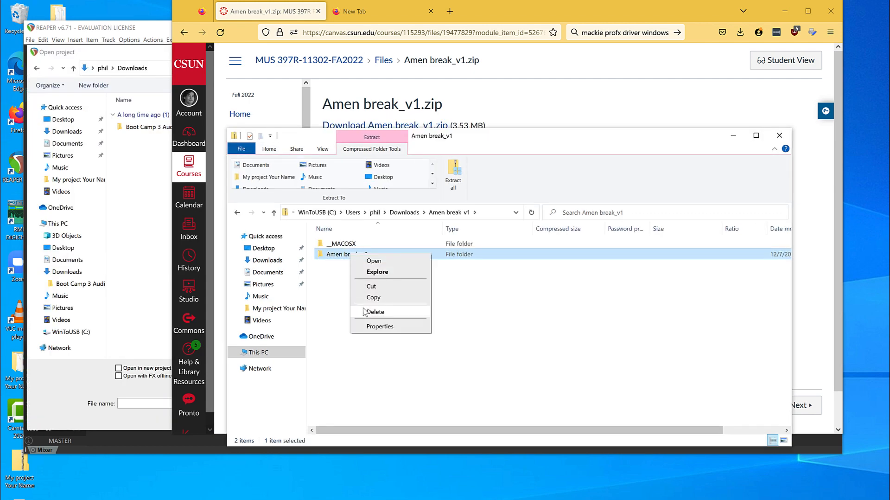
left_click(374, 298)
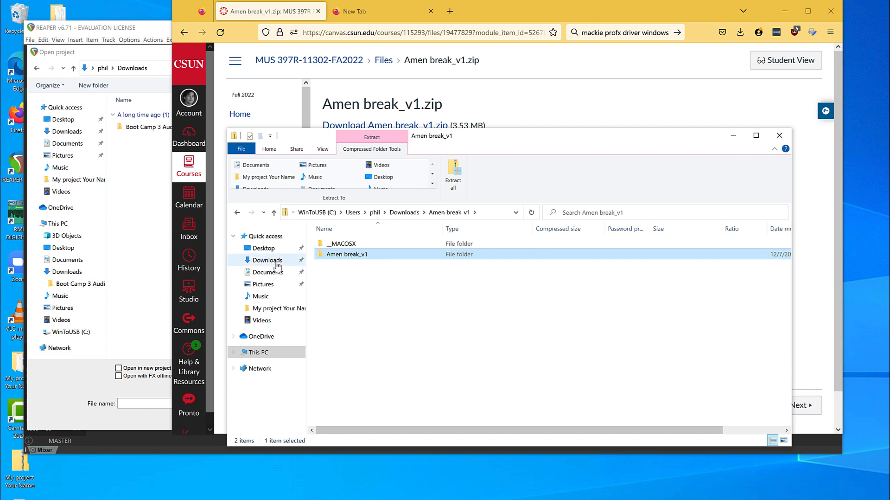
left_click(265, 249)
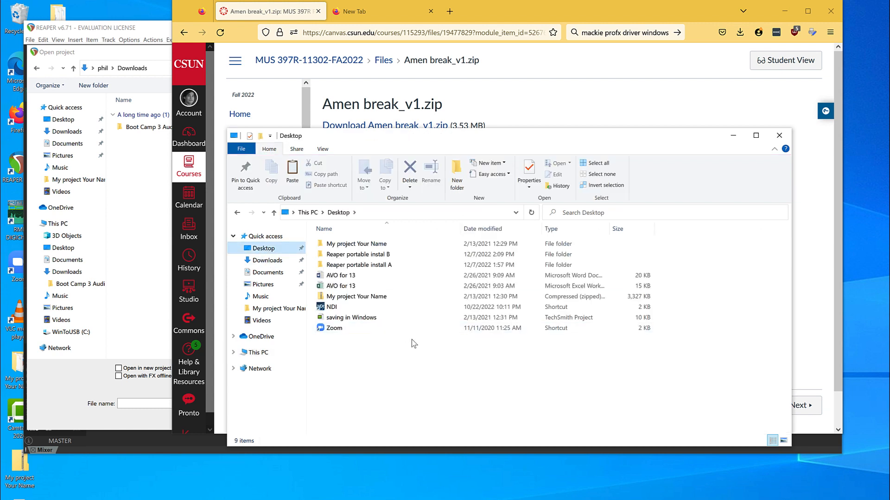
right_click(383, 357)
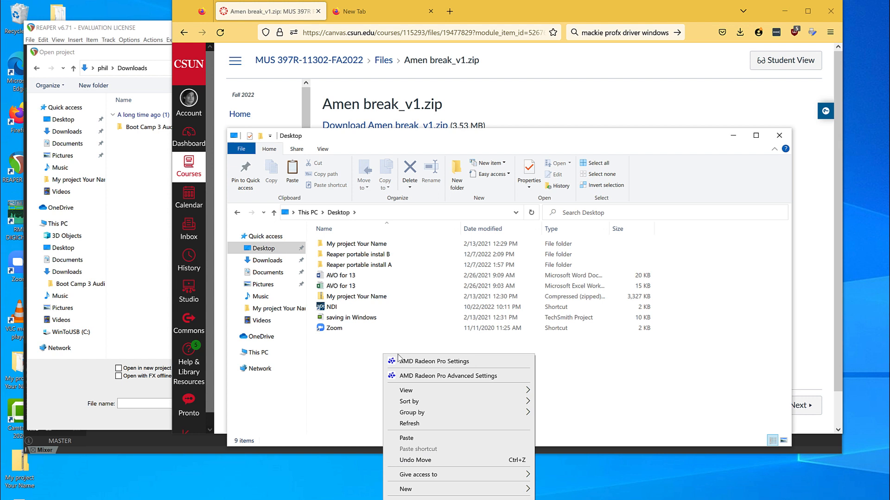
left_click(427, 438)
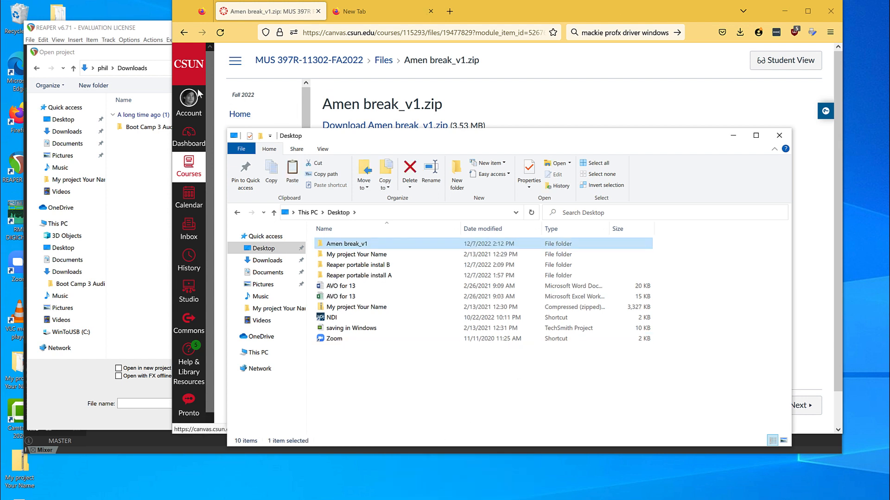
Switch back to REAPER and open the Amen break_v1 project from its folder on the Desktop.
left_click(152, 30)
key("Escape")
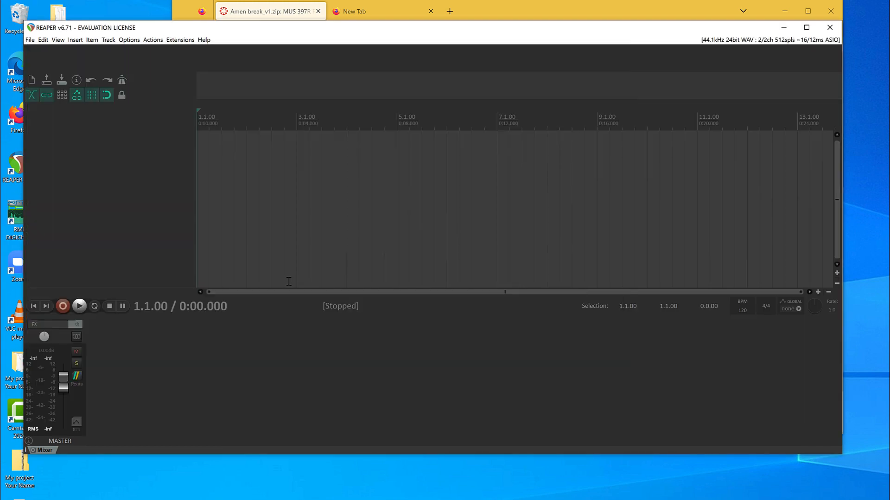
left_click(30, 40)
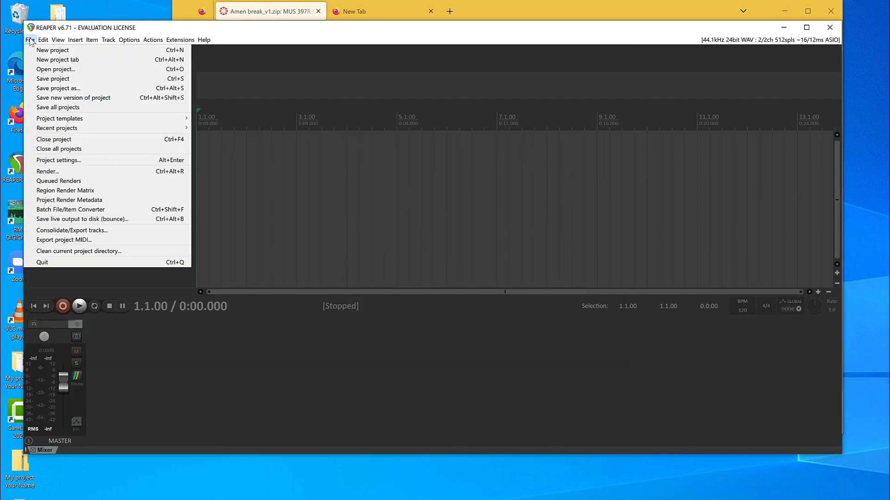
left_click(61, 70)
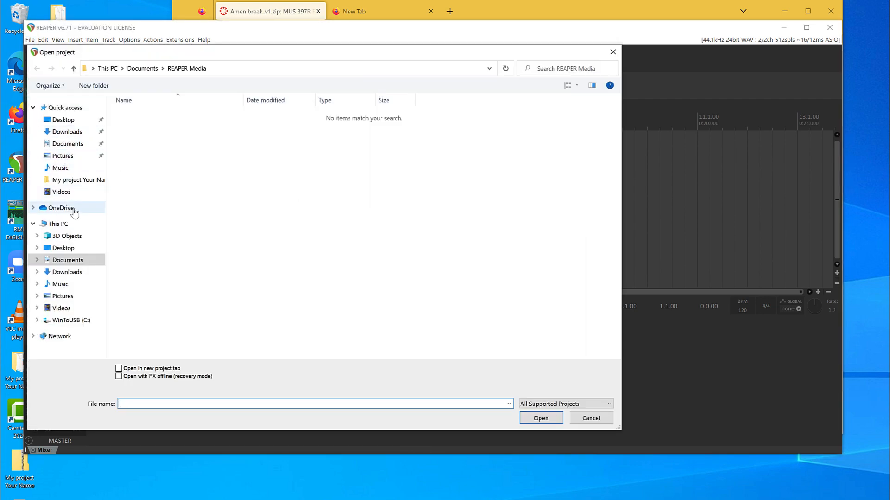
left_click(63, 120)
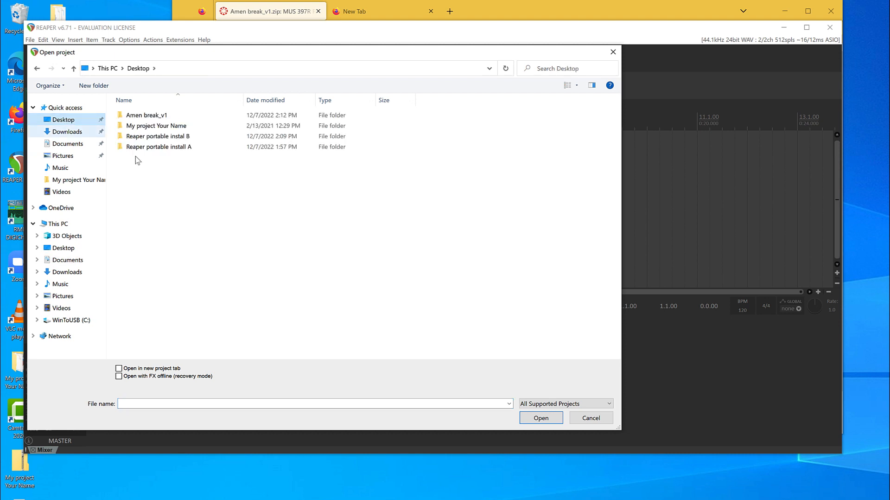
double_click(153, 117)
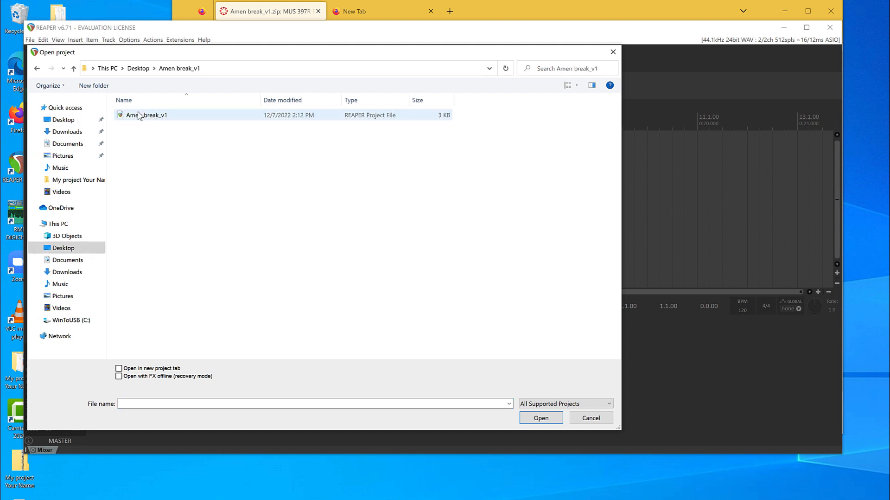
double_click(143, 115)
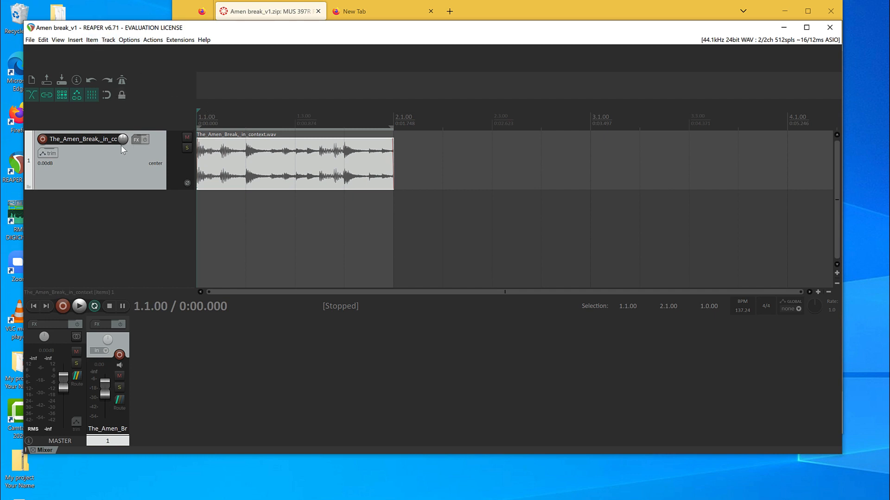
Play the drum loop briefly while setting its track volume to about -5.84 dB.
left_click_drag(126, 139, 126, 162)
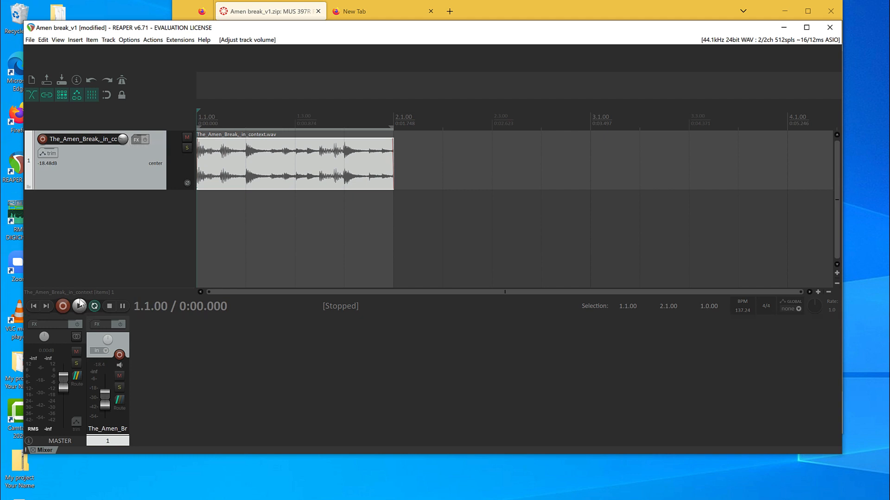
left_click(79, 306)
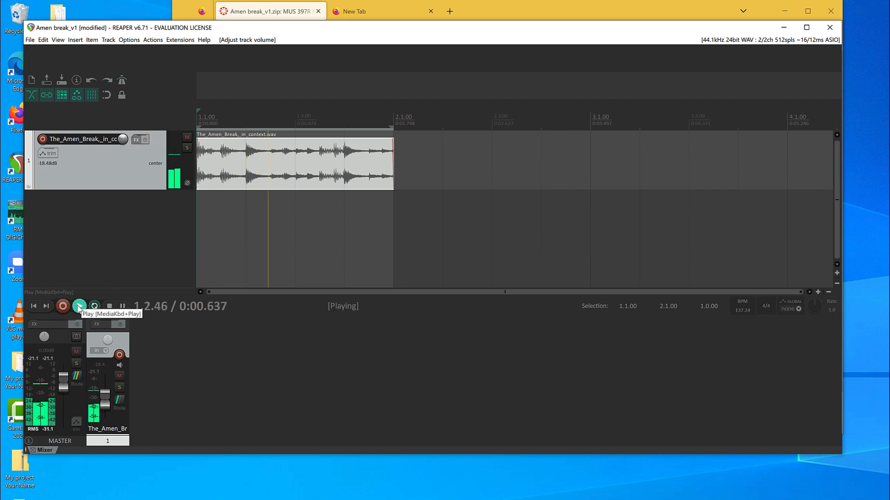
scroll(120, 139, "up", 6)
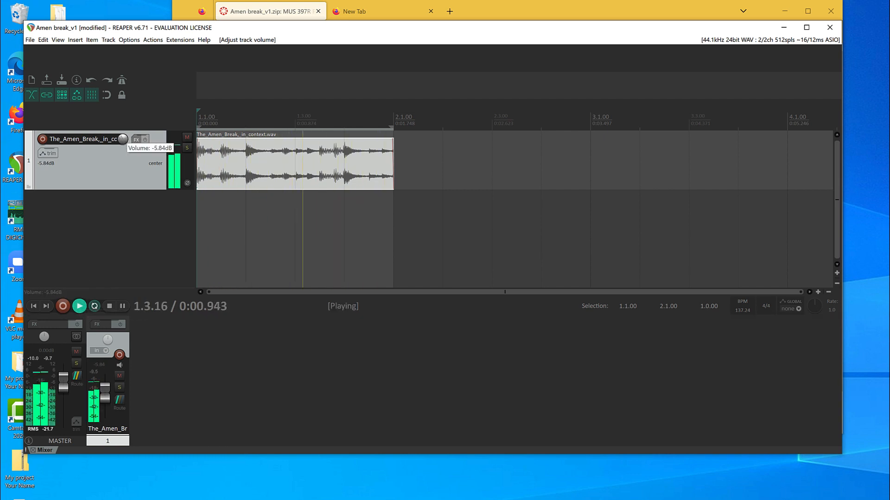
left_click(110, 305)
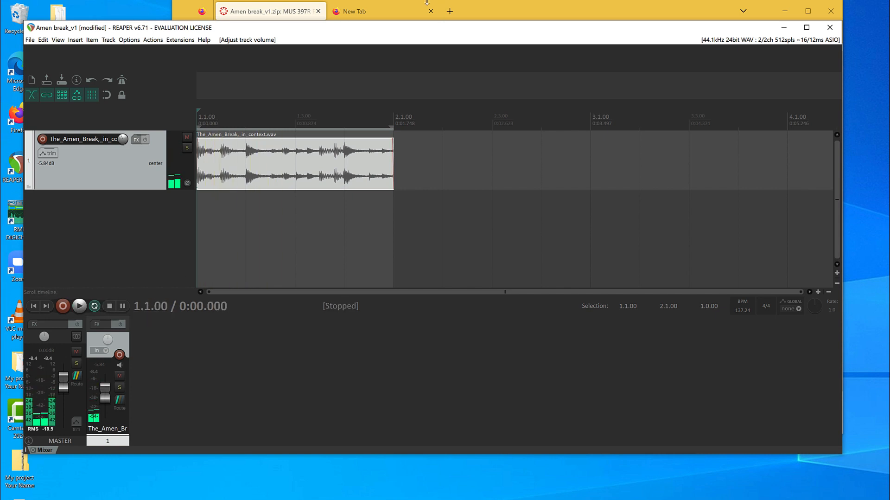
Find the cool_MK Slicer.lua script in the action list by filtering for "slic", run it, and enlarge its window over the empty arrange area.
left_click(153, 40)
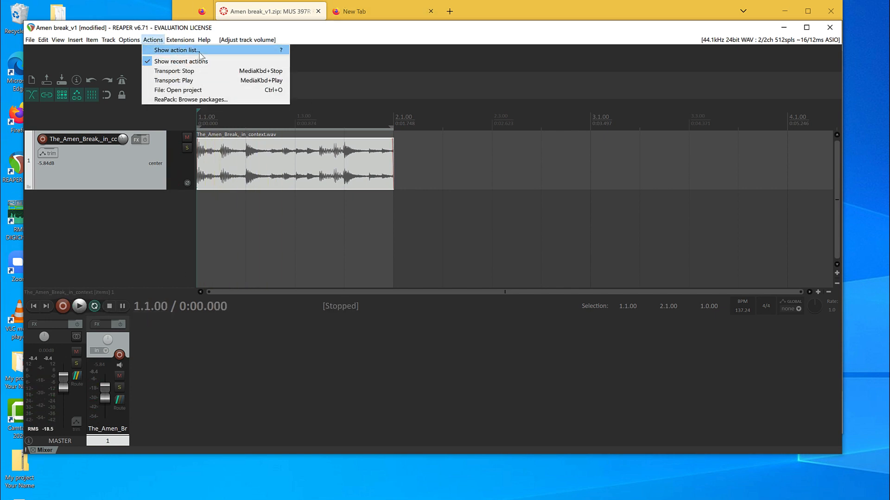
left_click(167, 51)
left_click_drag(214, 55, 531, 208)
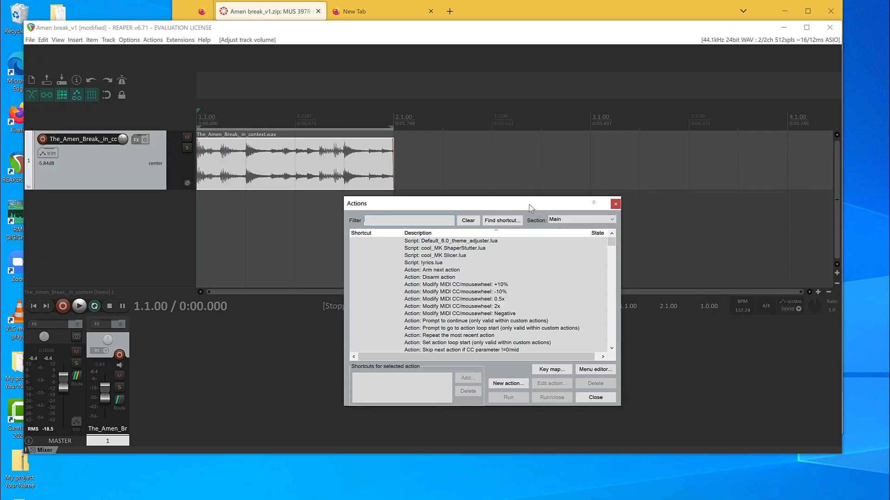
type("sli")
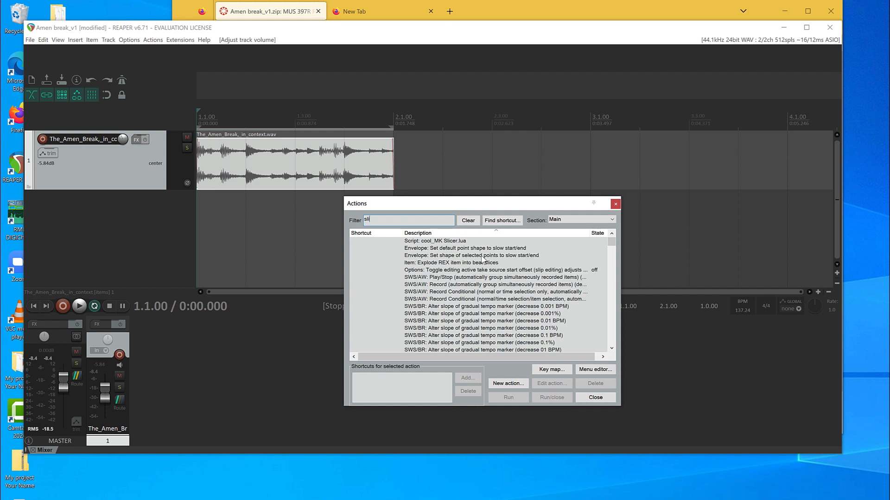
type("c")
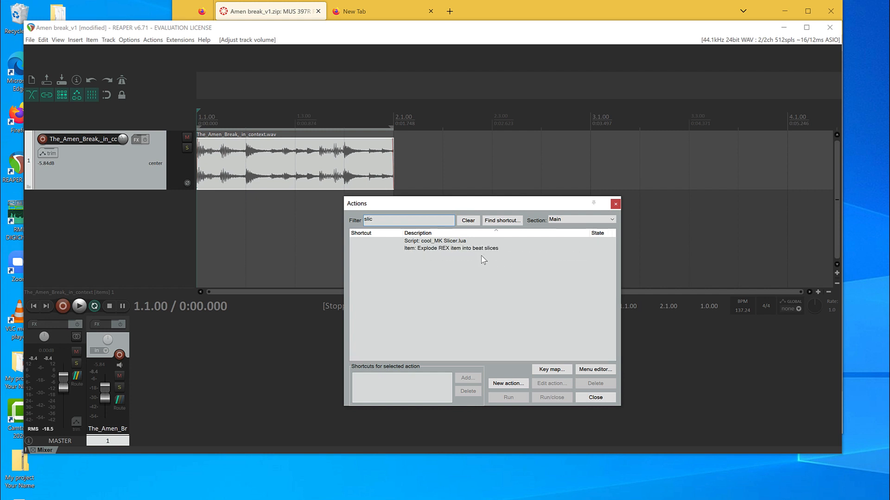
left_click(451, 241)
double_click(445, 241)
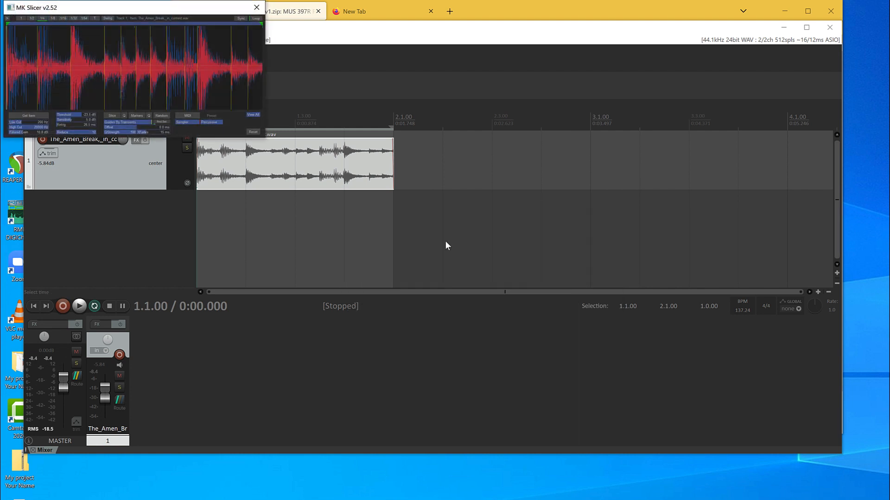
left_click_drag(209, 12, 485, 258)
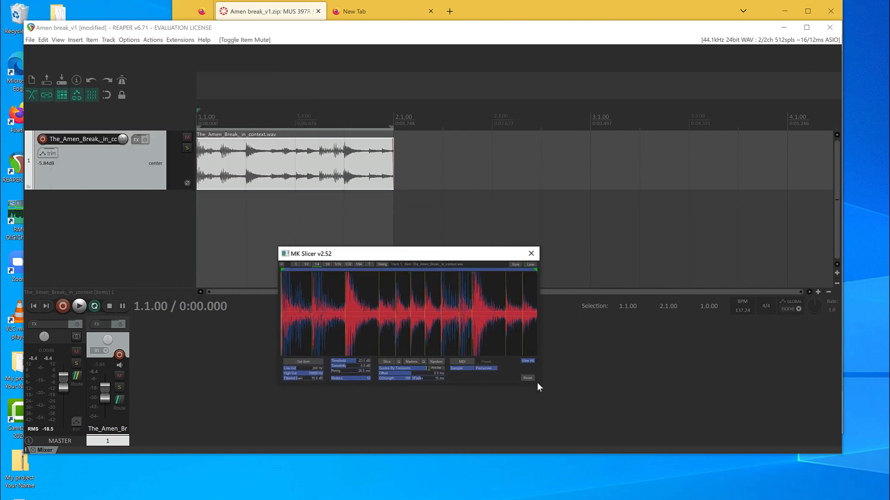
left_click_drag(541, 383, 660, 429)
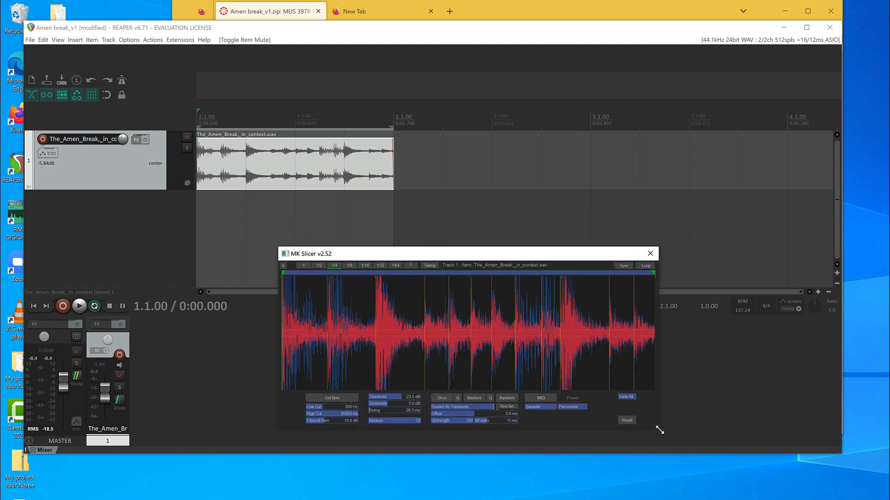
Randomize the sliced drum loop during playback, extending the random settings from order to volume and pitch before randomizing again.
left_click(511, 397)
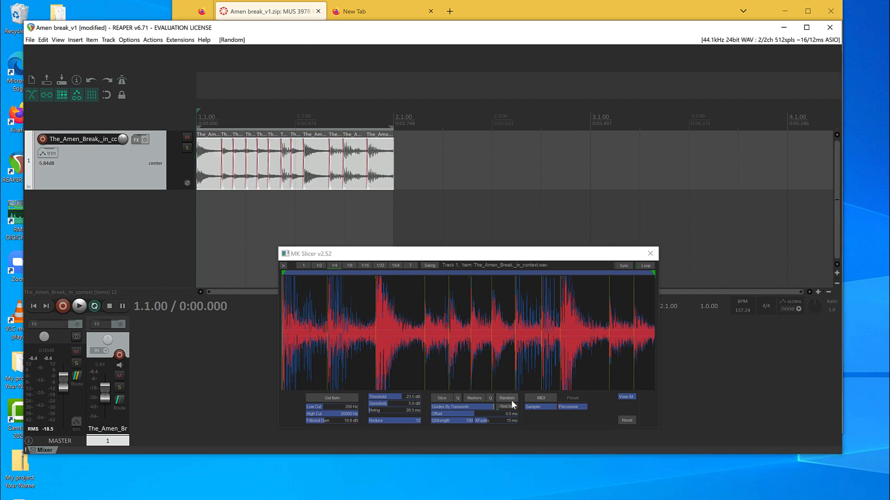
key("space")
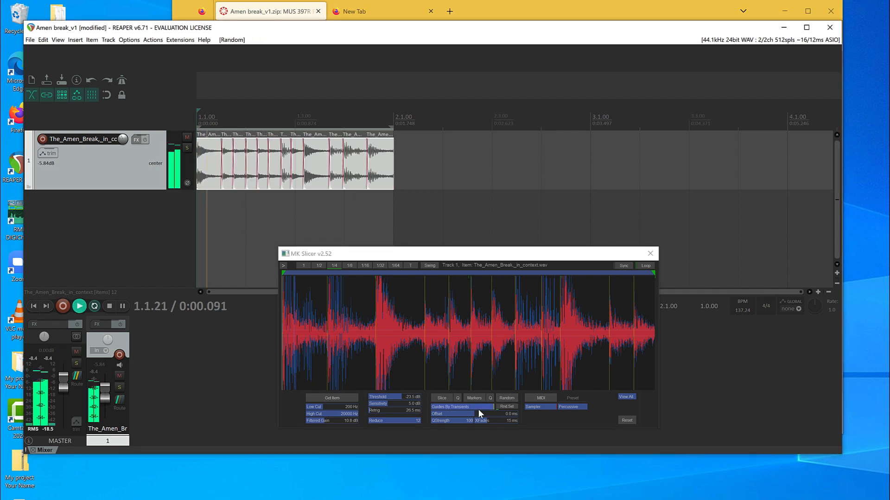
left_click(504, 405)
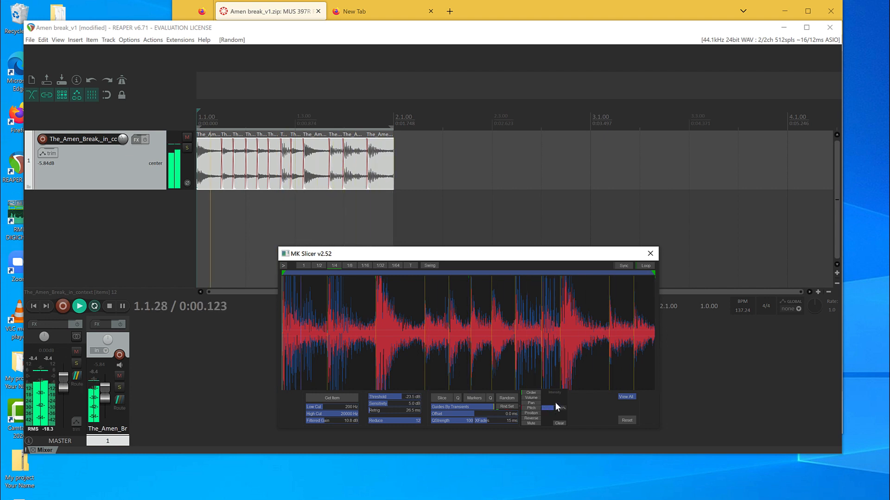
left_click(533, 397)
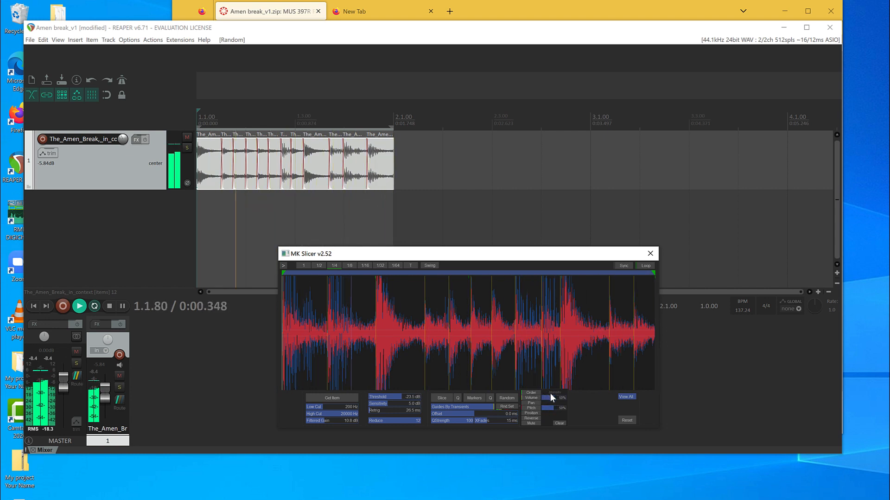
left_click(549, 397)
left_click(506, 397)
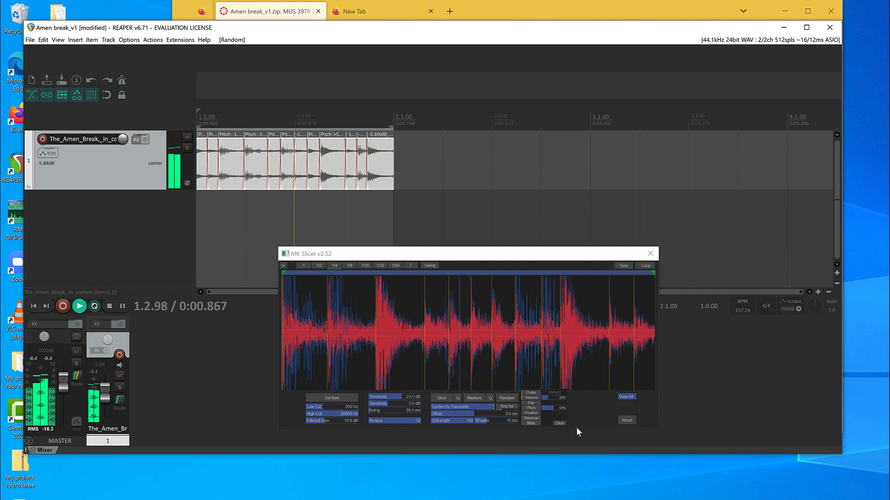
Clear the slicer's random settings, then close MK Slicer and stop playback.
left_click(560, 422)
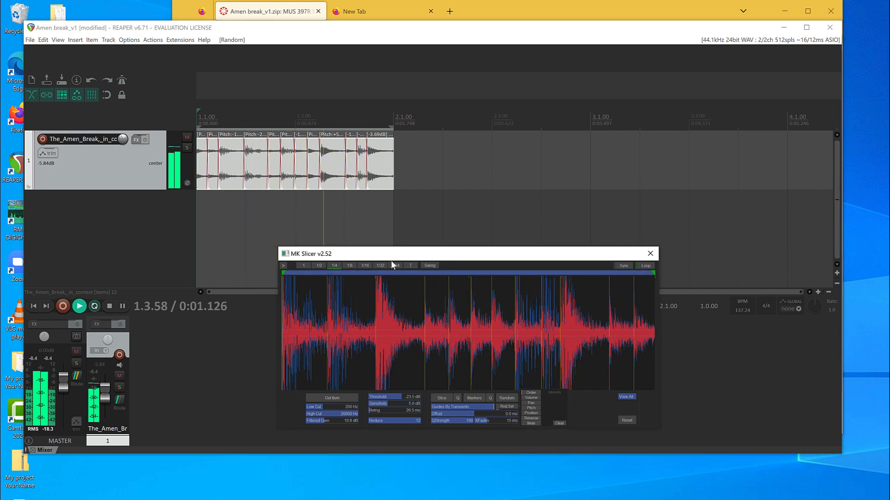
left_click(650, 253)
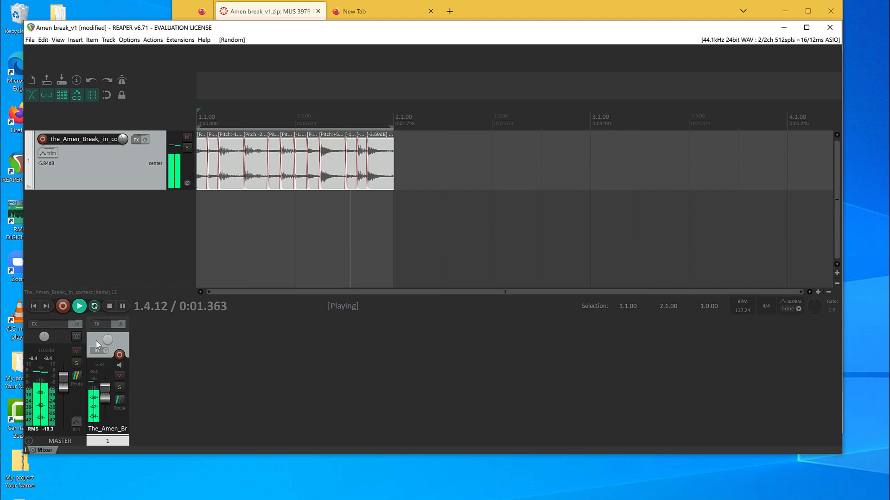
key("space")
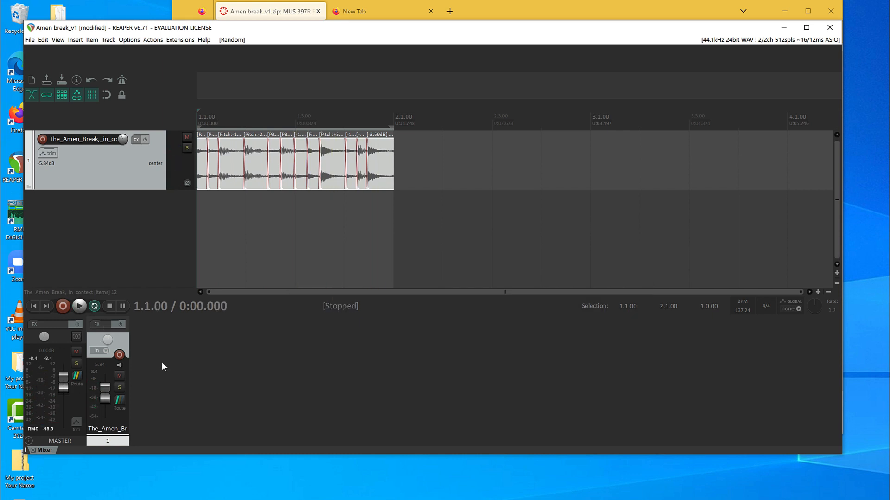